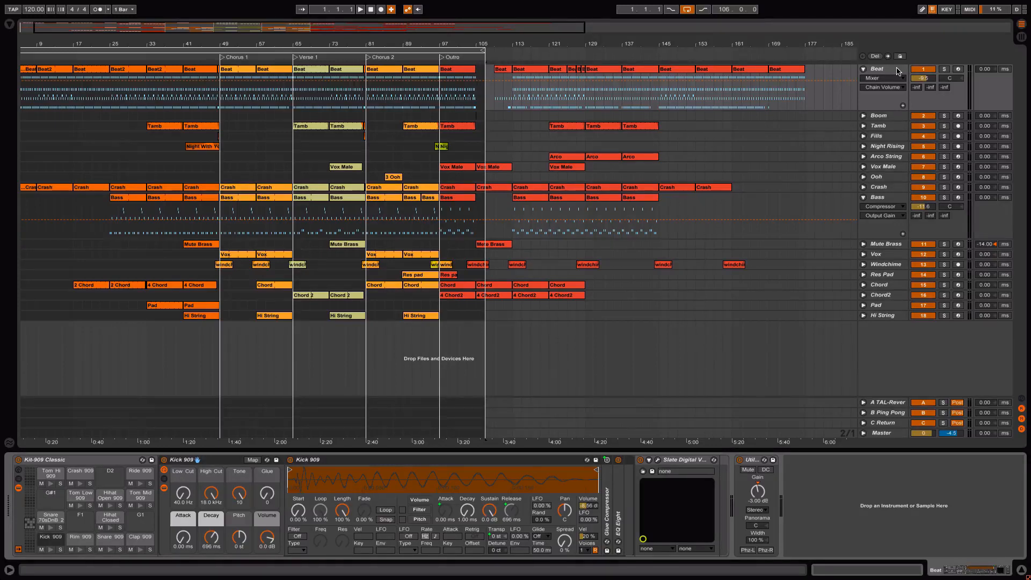
- Switch to the Session mixer and inspect the Master track's VBC FG-Grey and Slate Digital Virtual MixBuss plug-ins, closing both windows
key("Tab")
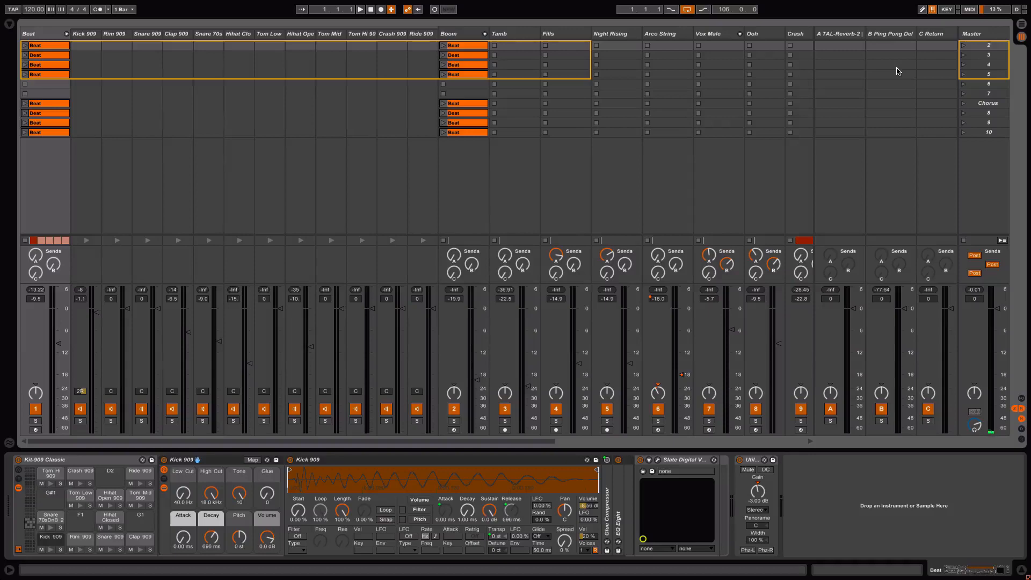
left_click(987, 34)
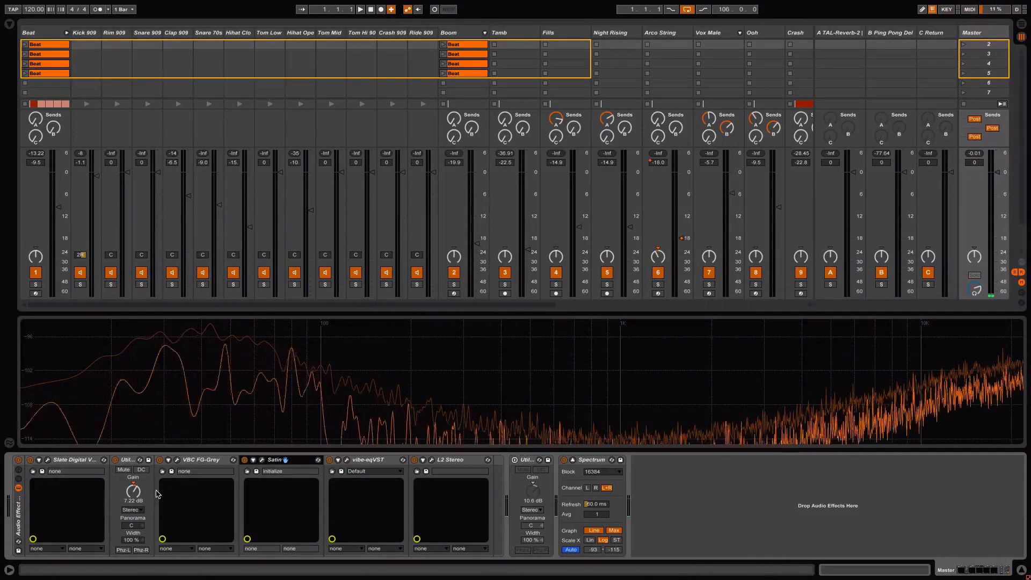
left_click(176, 460)
left_click(48, 460)
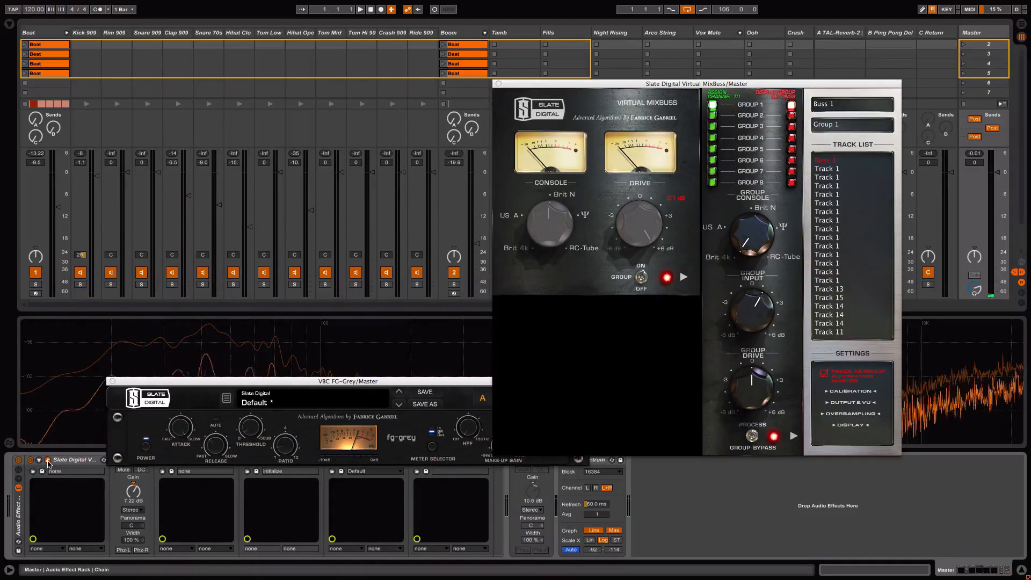
left_click(499, 84)
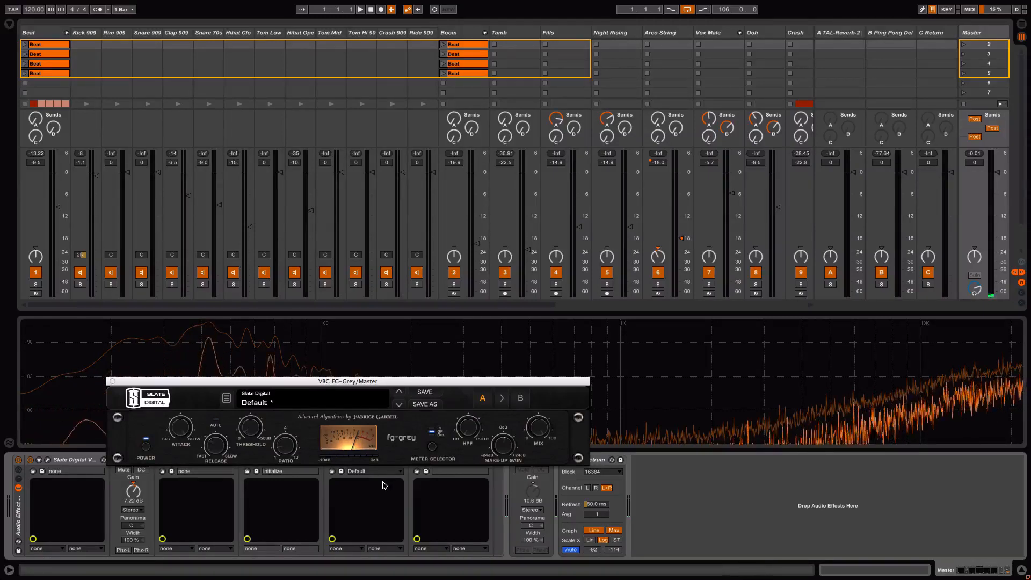
left_click(111, 382)
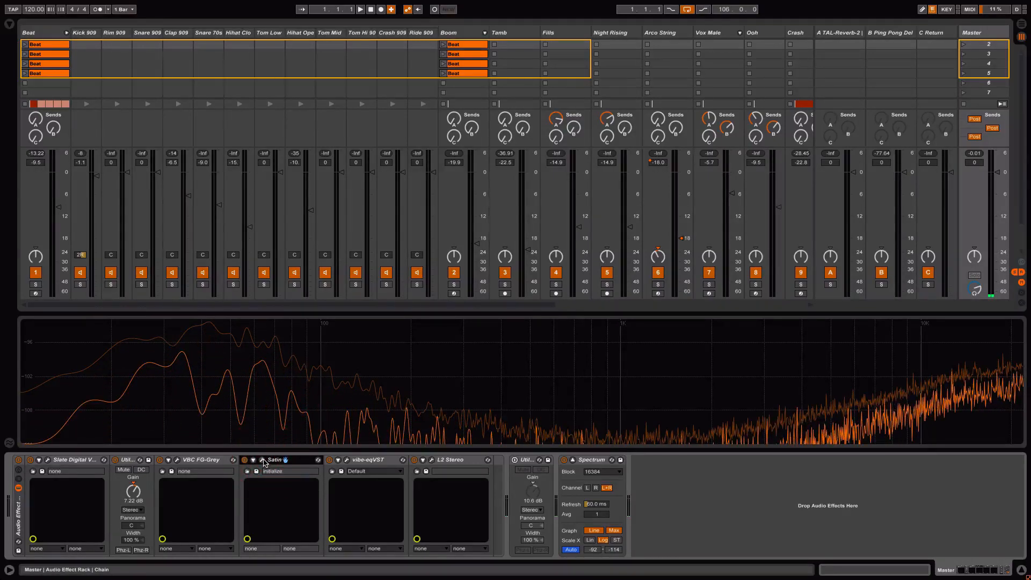
- Inspect the Master track's Satin, vibe-eqVST and L2 Stereo plug-ins individually, and compare the Satin device switched off and on
left_click(263, 460)
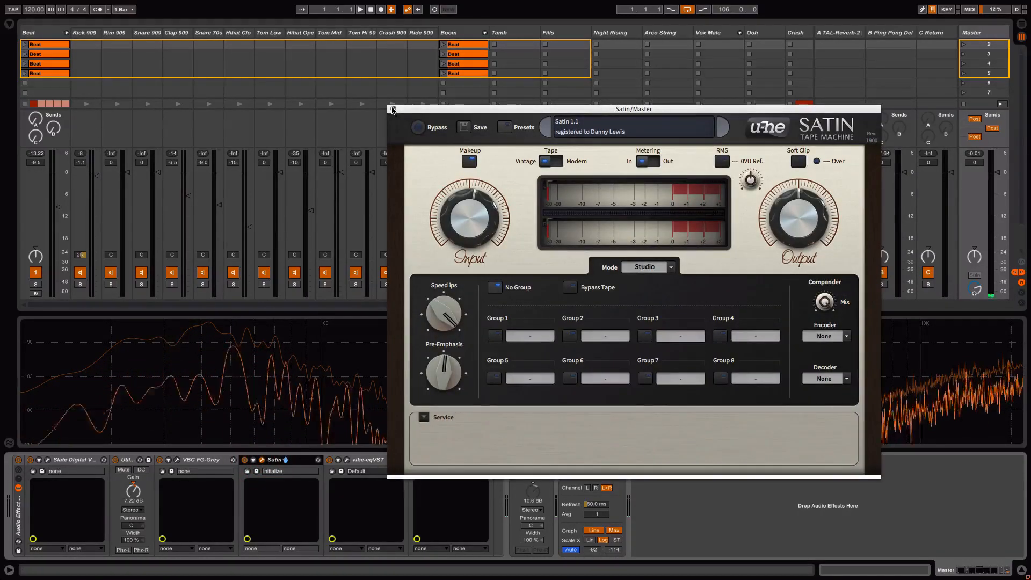
left_click(393, 109)
left_click(347, 461)
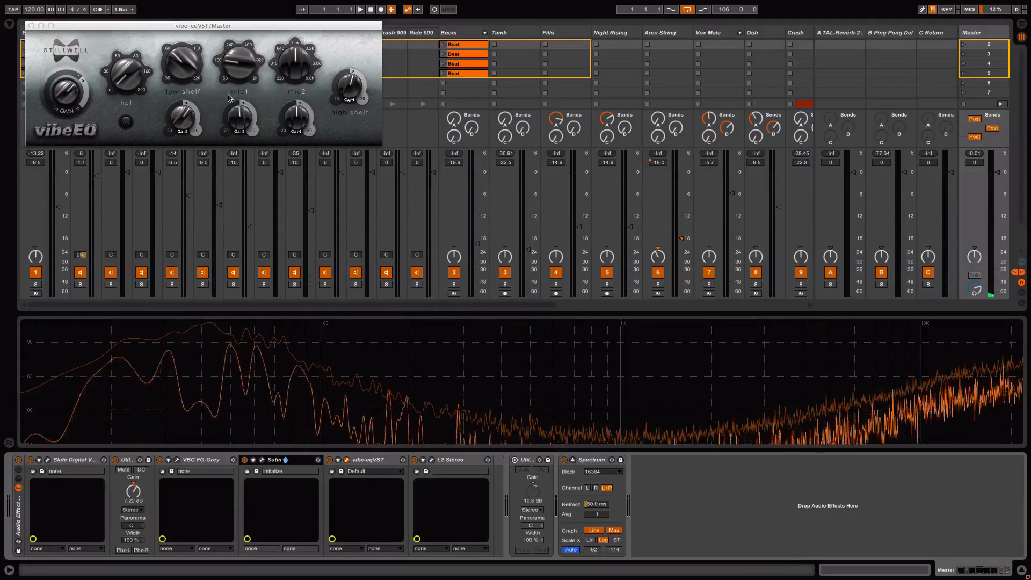
left_click(31, 25)
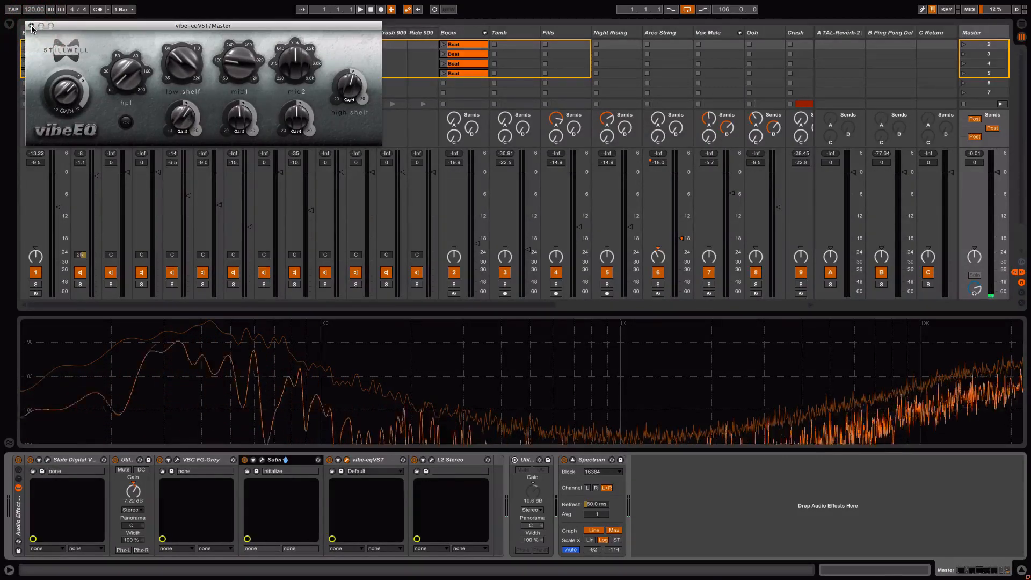
left_click(31, 25)
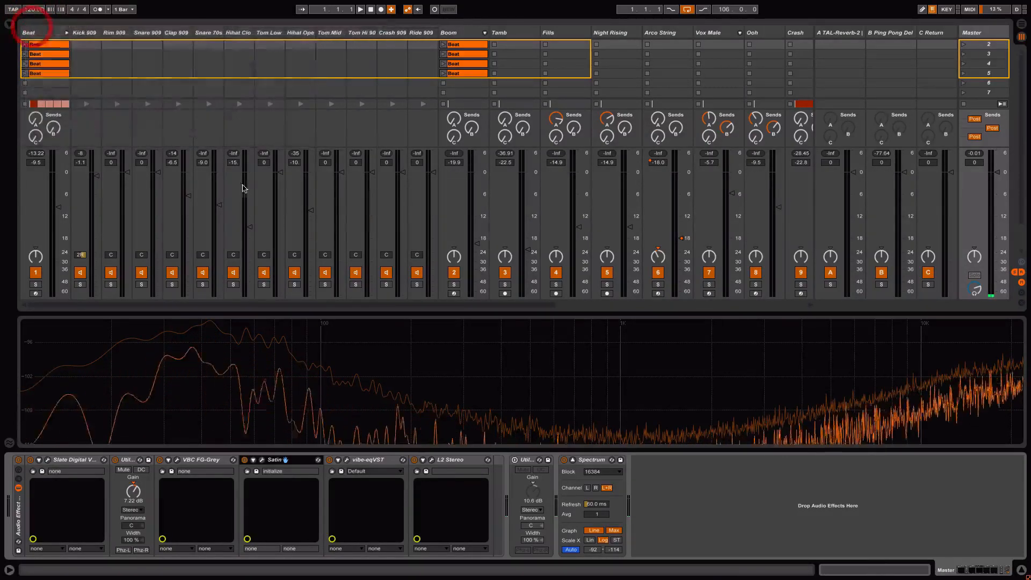
left_click(432, 461)
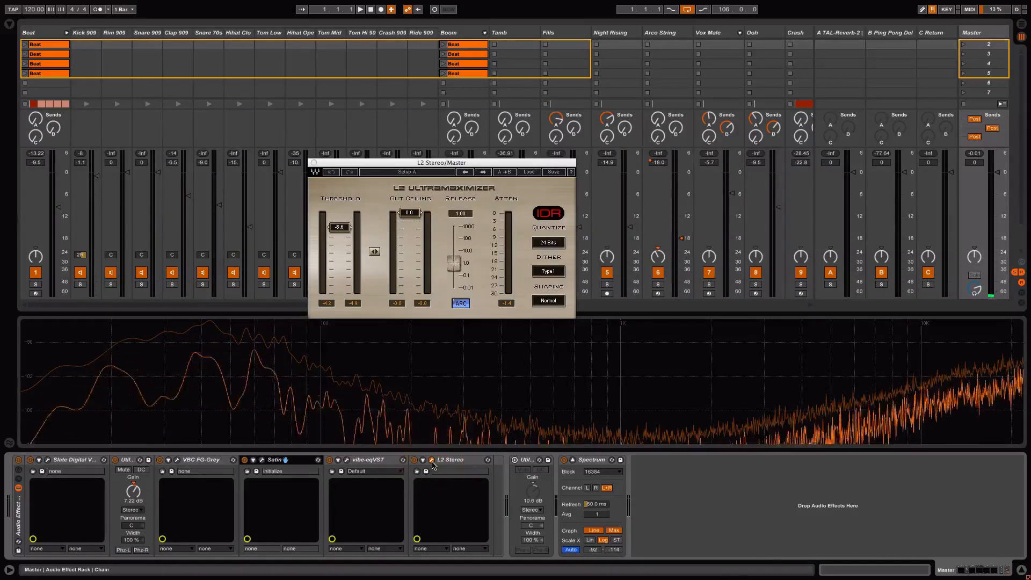
left_click(314, 162)
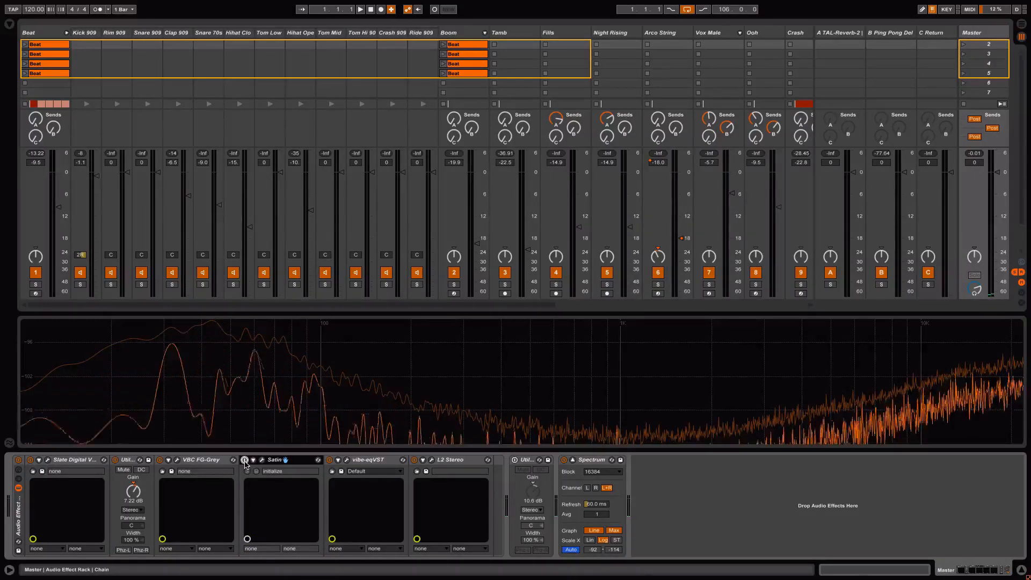
left_click(245, 461)
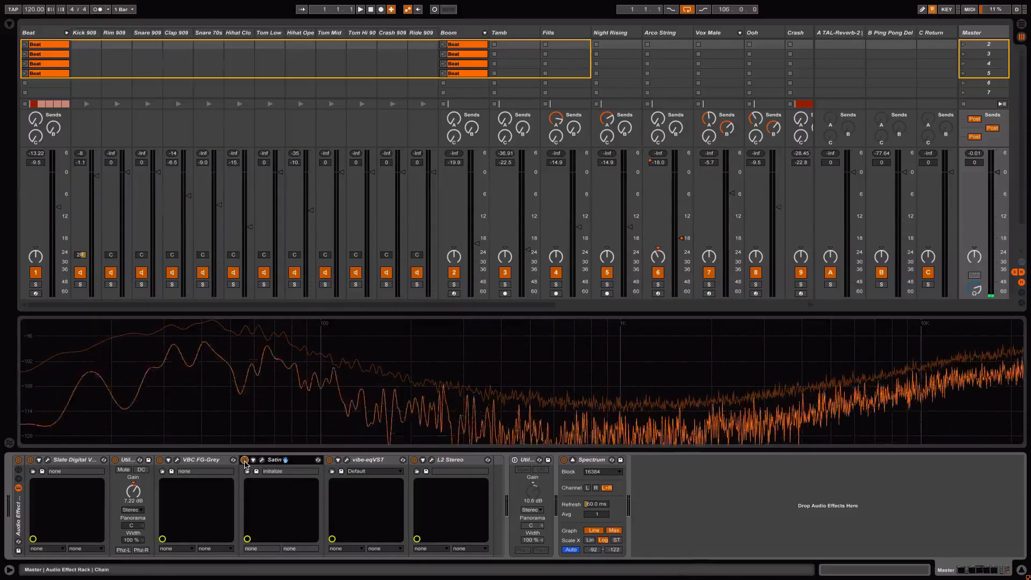
- Return to the Arrangement view, select the loop's time range and play the song from bar 1
key("Tab")
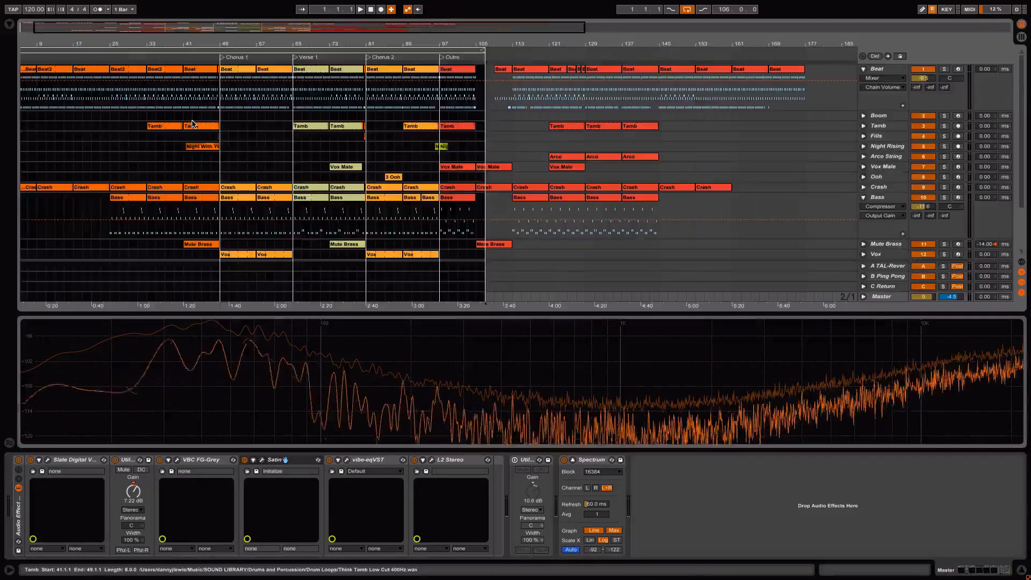
left_click(241, 51)
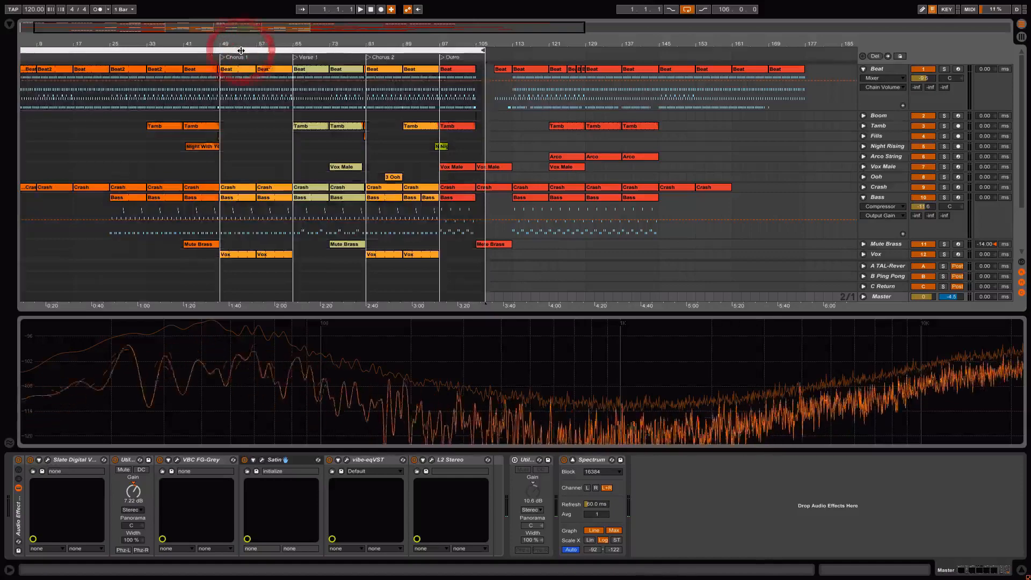
key("space")
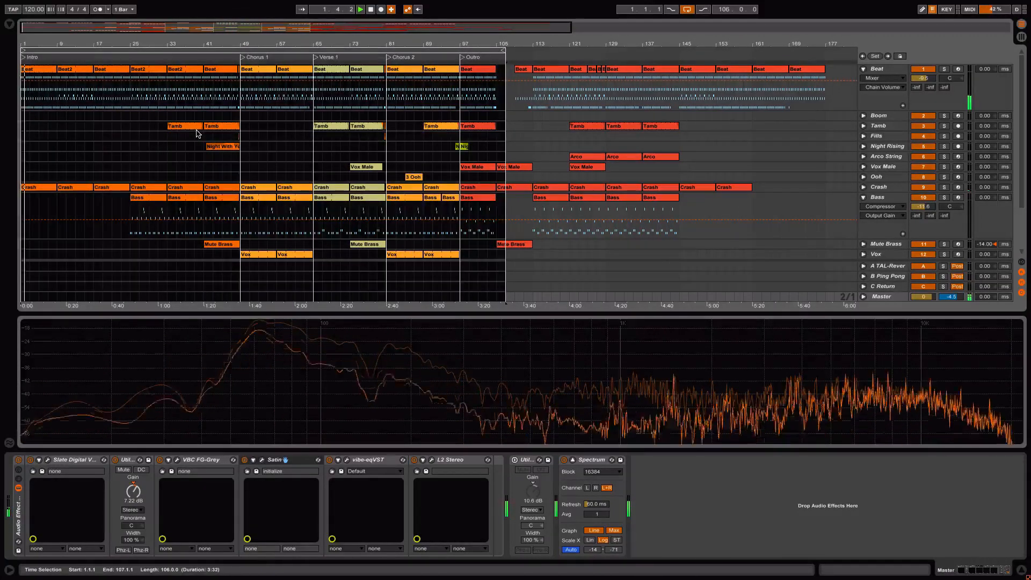
- Open the Beat2 clip at bar 9 on the Beat track and examine its full four-bar drum pattern
left_click(893, 68)
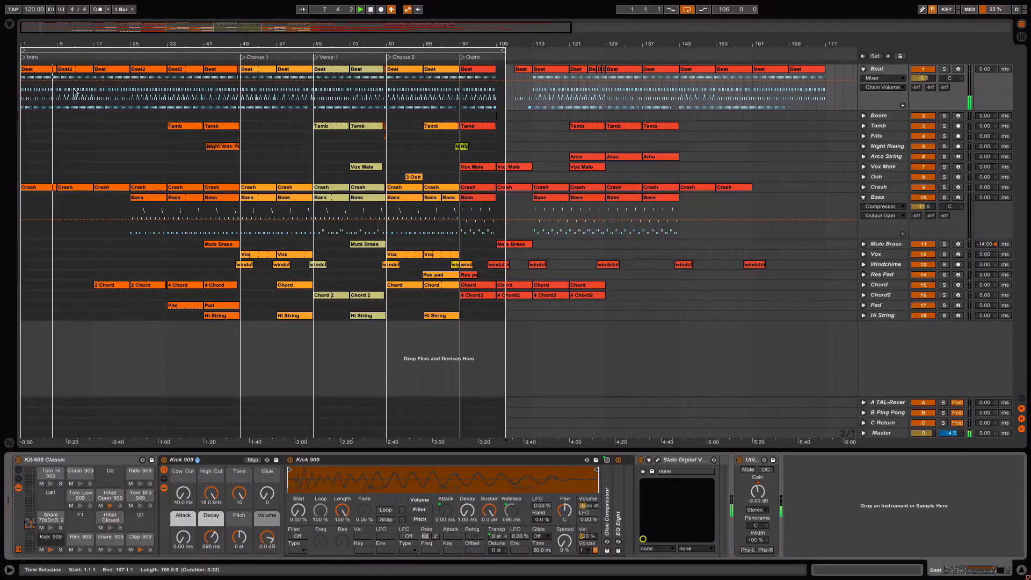
left_click(70, 70)
double_click(59, 70)
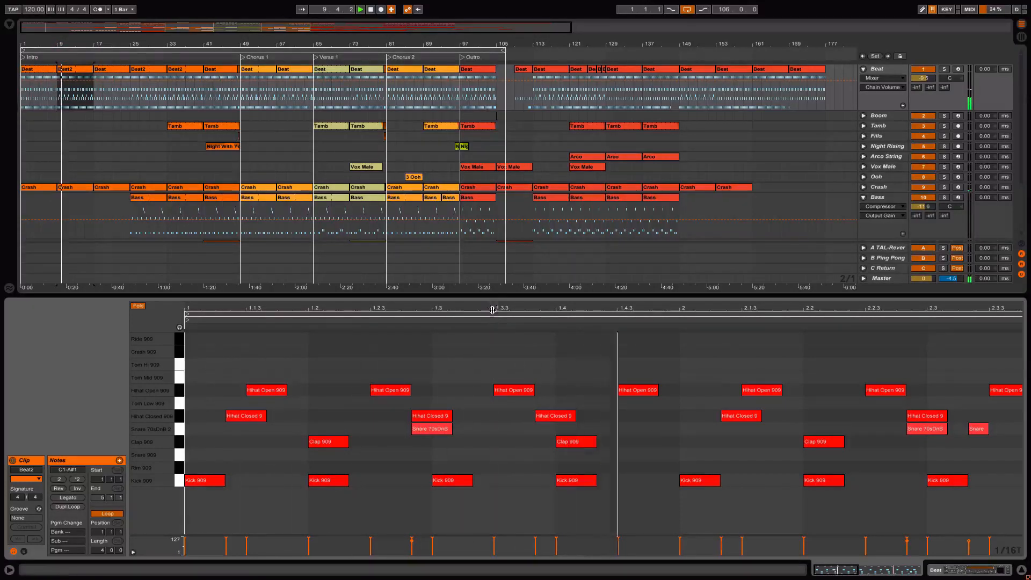
left_click_drag(493, 308, 493, 269)
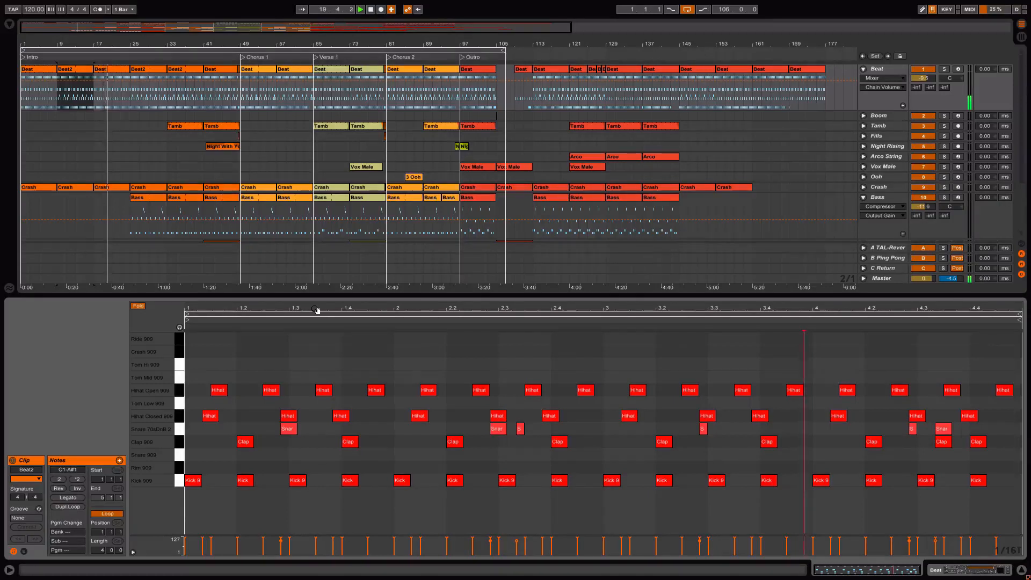
- Show the Chord track's device chain and solo the Chord track
left_click_drag(102, 57, 263, 83)
scroll(336, 141, "down", 3)
scroll(337, 141, "left", 1)
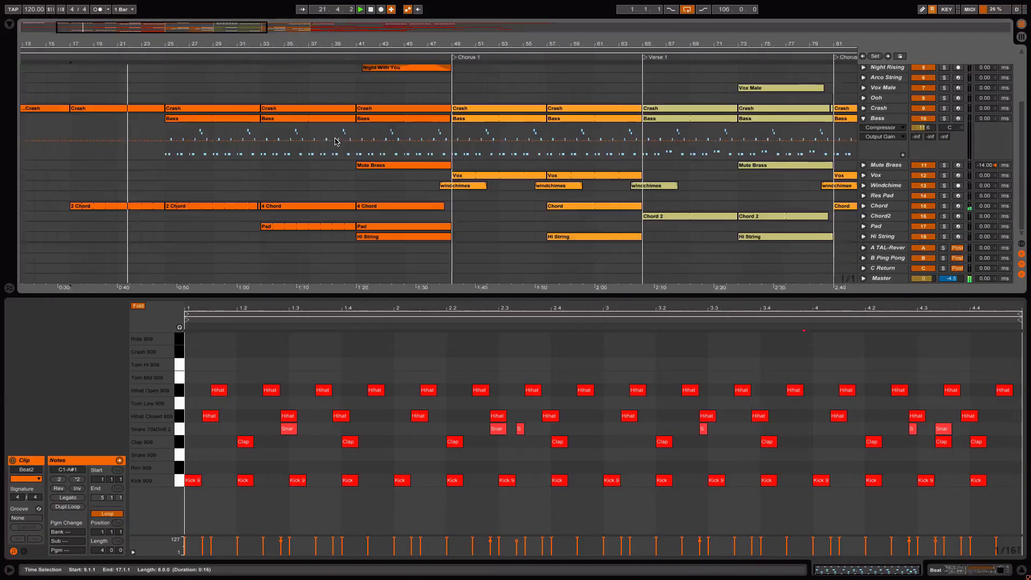
double_click(882, 209)
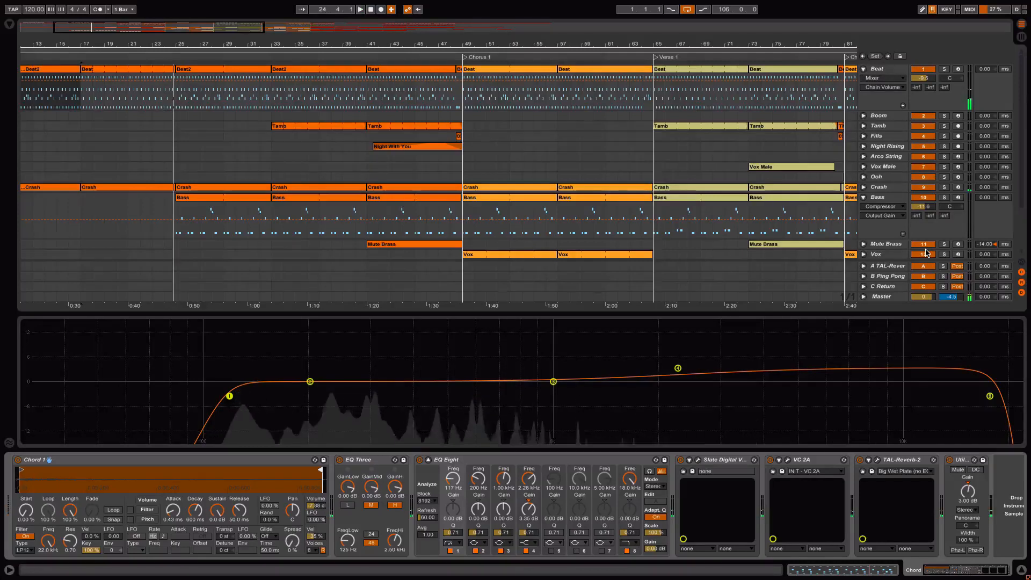
scroll(933, 220, "down", 1)
scroll(934, 220, "down", 3)
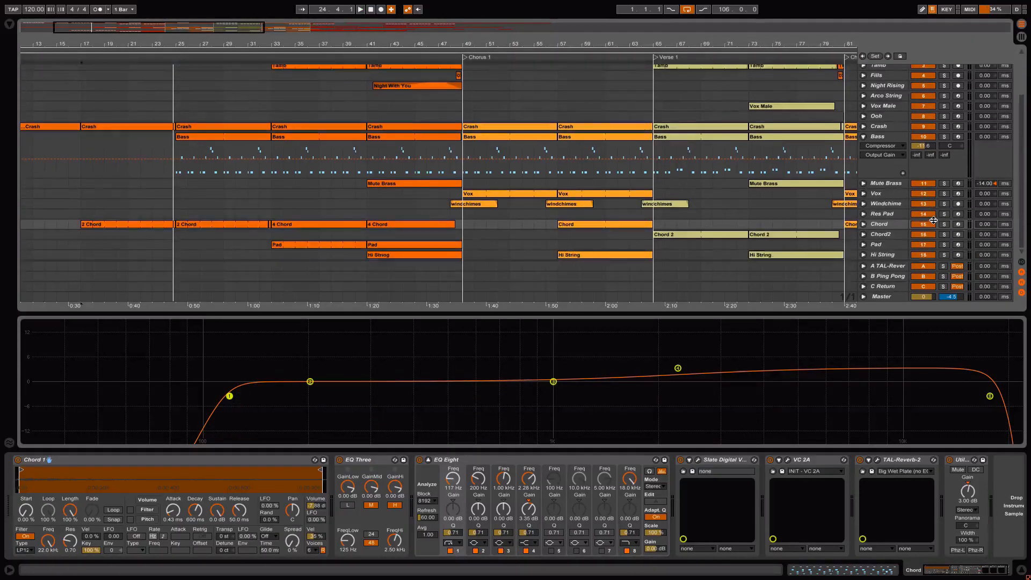
left_click(944, 224)
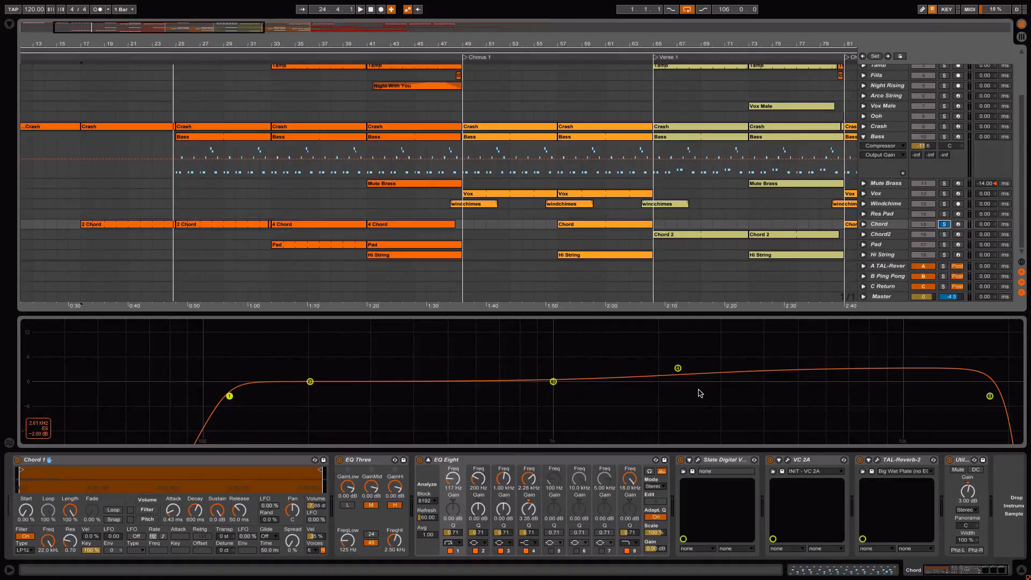
- Inspect the Chord track's Slate Digital Virtual Channel, VC 2A and TAL-Reverb-2 plug-ins, leaving the last two windows side by side
left_click(699, 461)
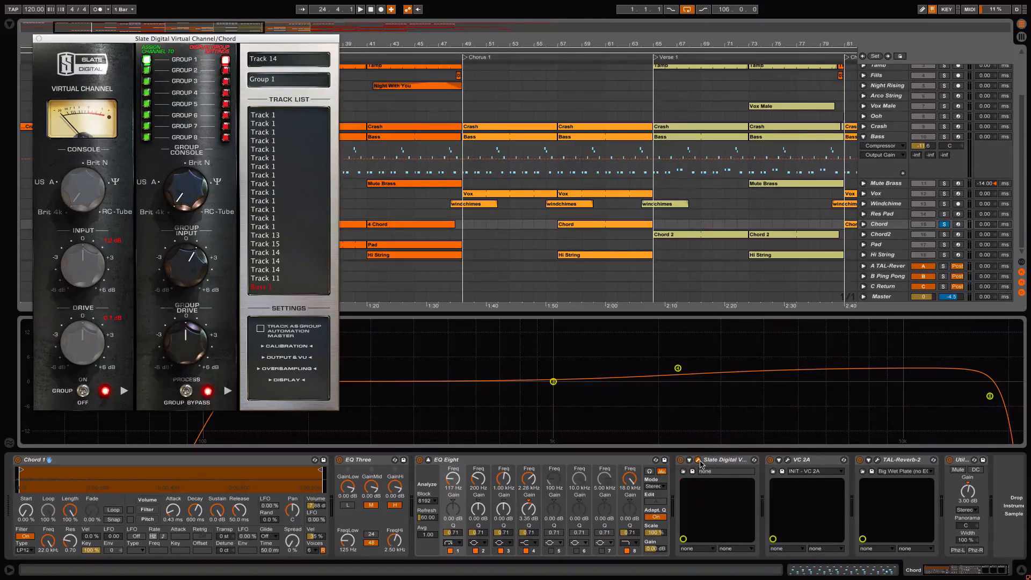
left_click(699, 461)
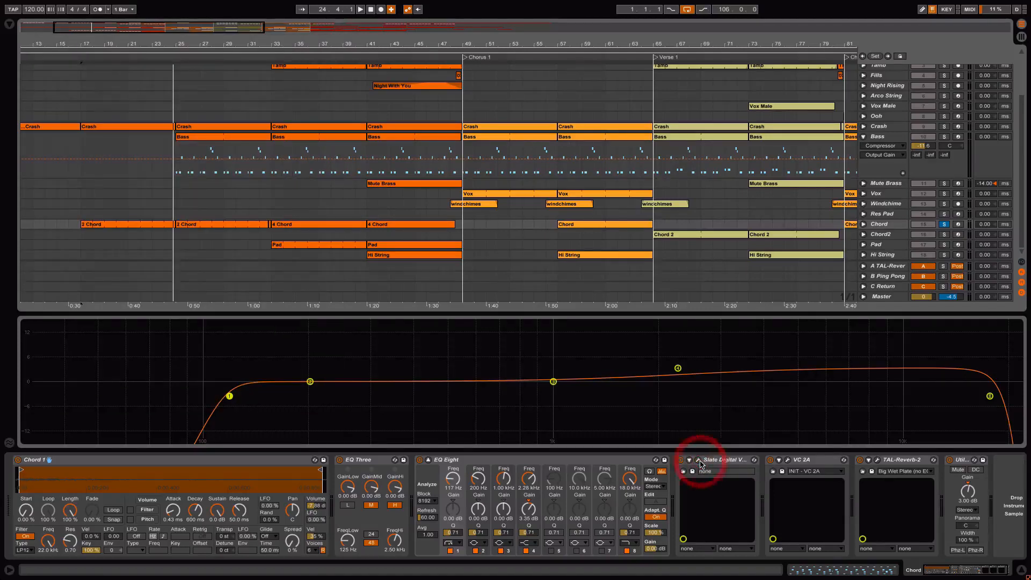
left_click(788, 460)
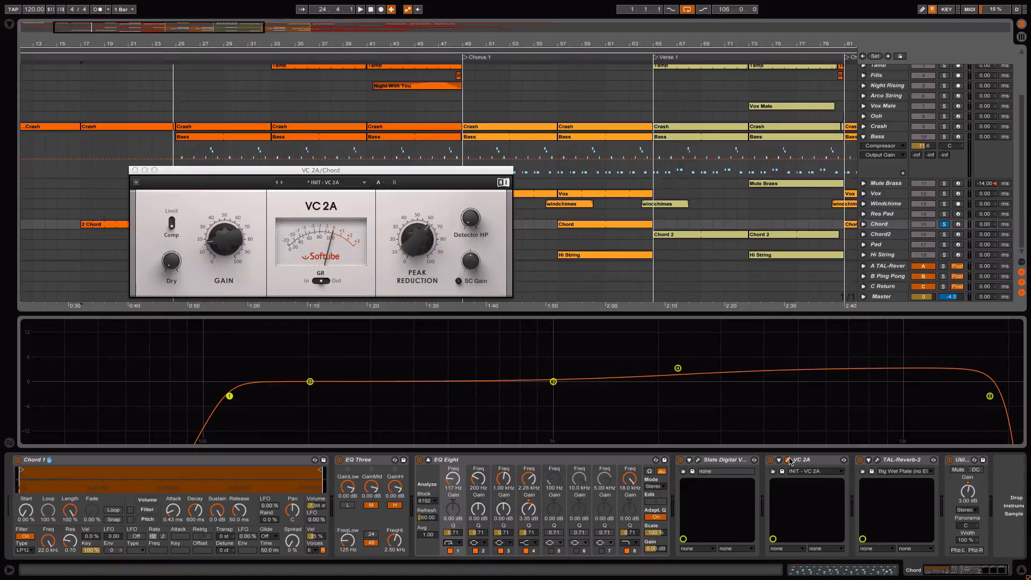
left_click(878, 461)
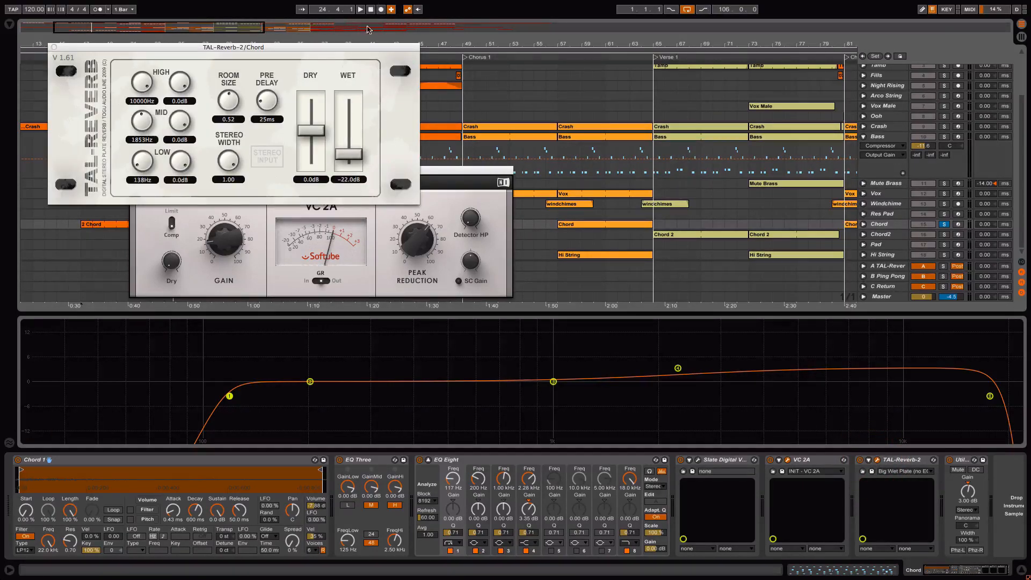
left_click_drag(367, 47, 846, 51)
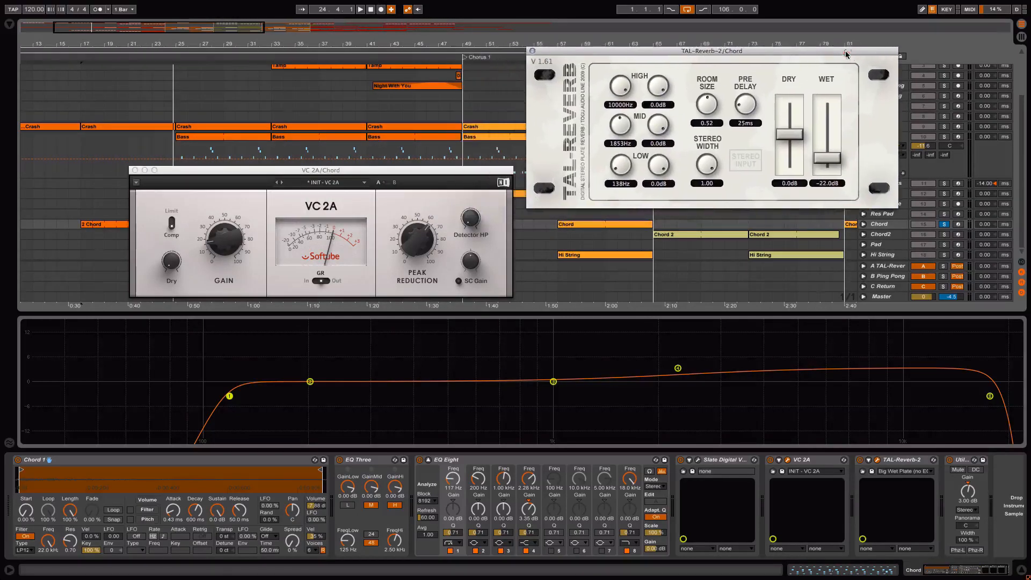
- Play the soloed Chord track and compare its sound with TAL-Reverb-2 bypassed and re-enabled
key("space")
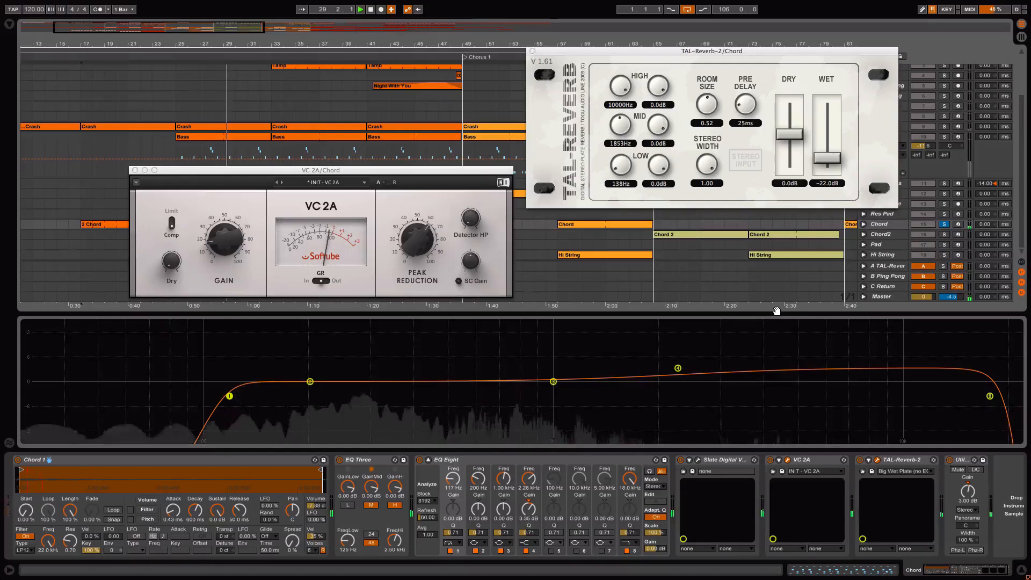
left_click(861, 460)
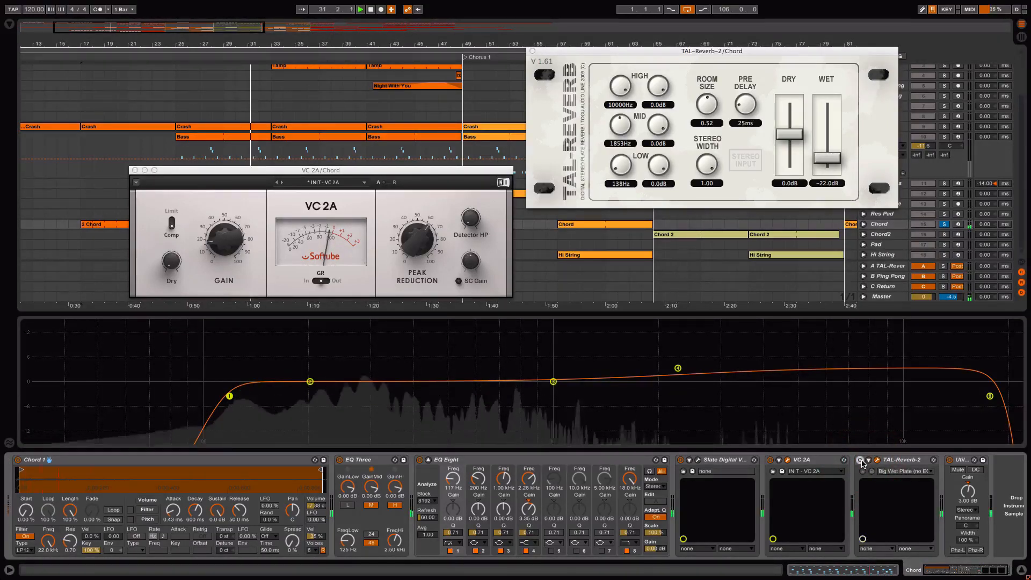
left_click(861, 460)
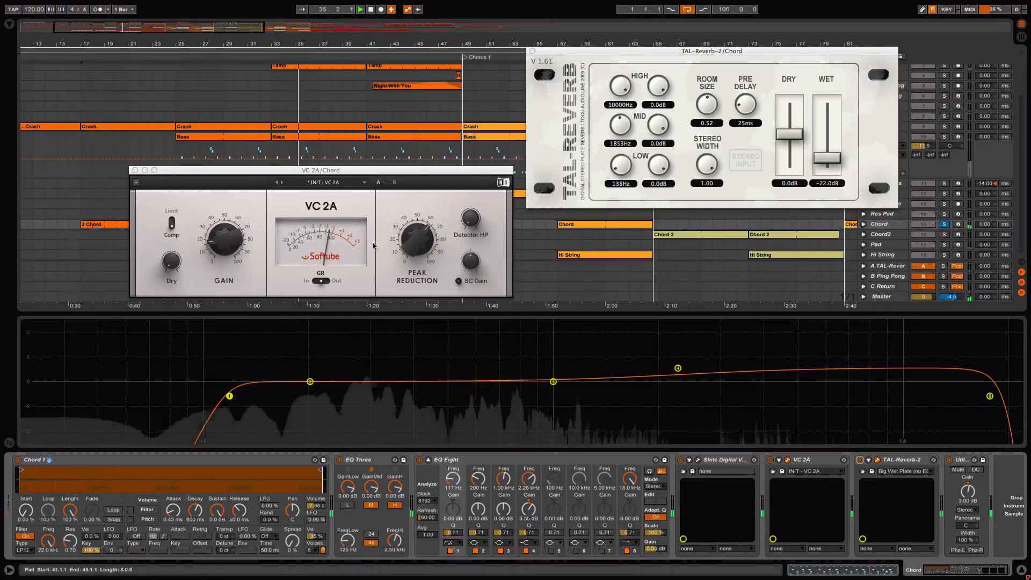
- Close the VC 2A and TAL-Reverb-2 windows and turn off solo on the Chord track
left_click(135, 170)
left_click(946, 225)
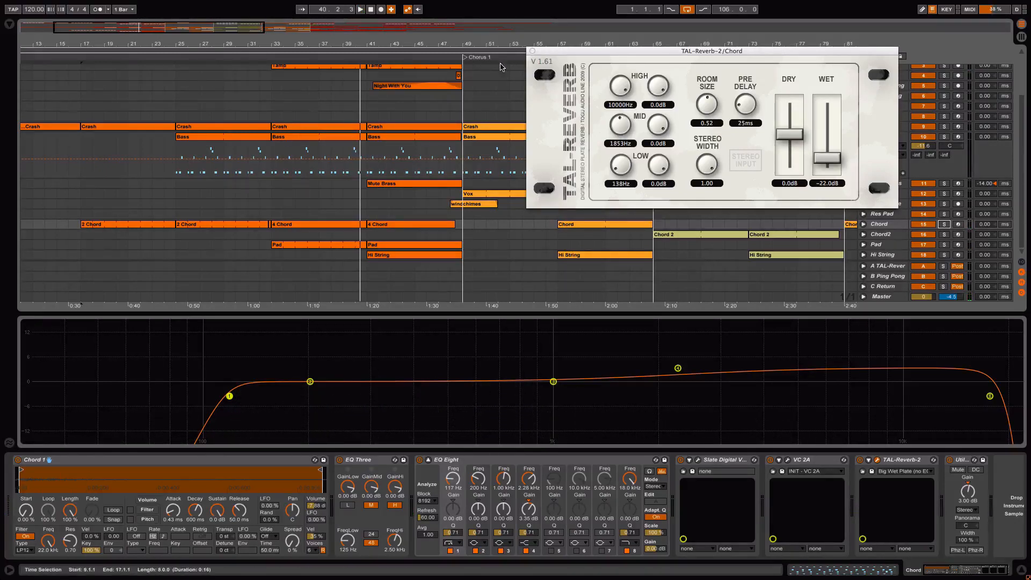
left_click(532, 51)
- Extend the arrangement loop to a length of 164 bars, ending at bar 165
left_click_drag(360, 42, 359, 33)
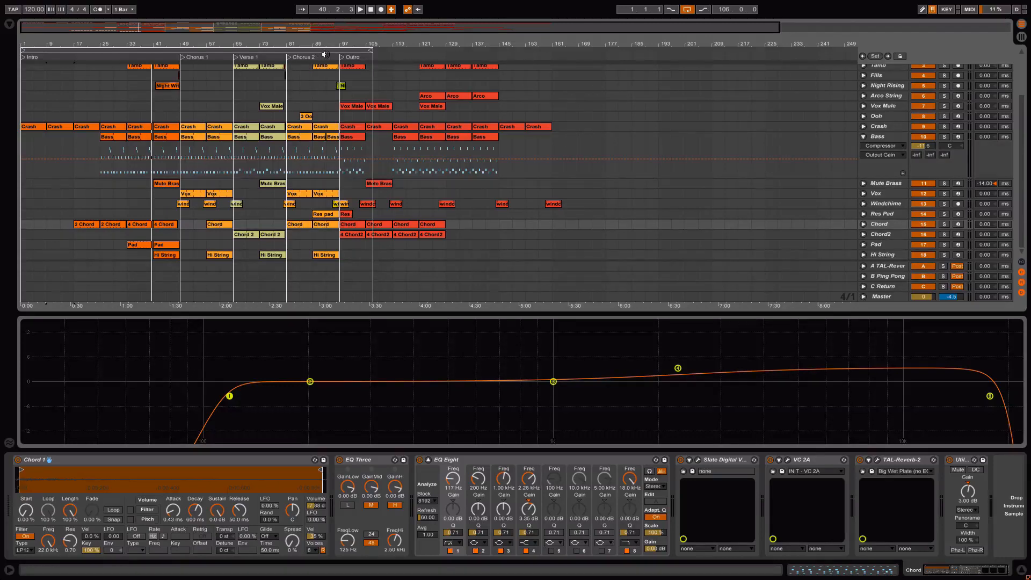
left_click_drag(372, 52, 564, 63)
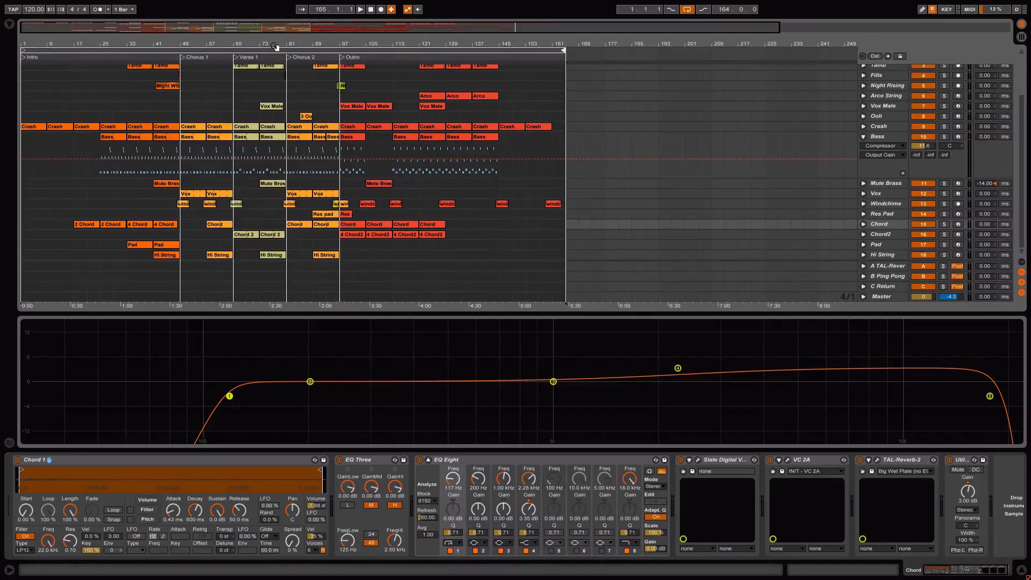
- Play the arrangement from about bar 17 and unfold the Crash track
left_click(72, 57)
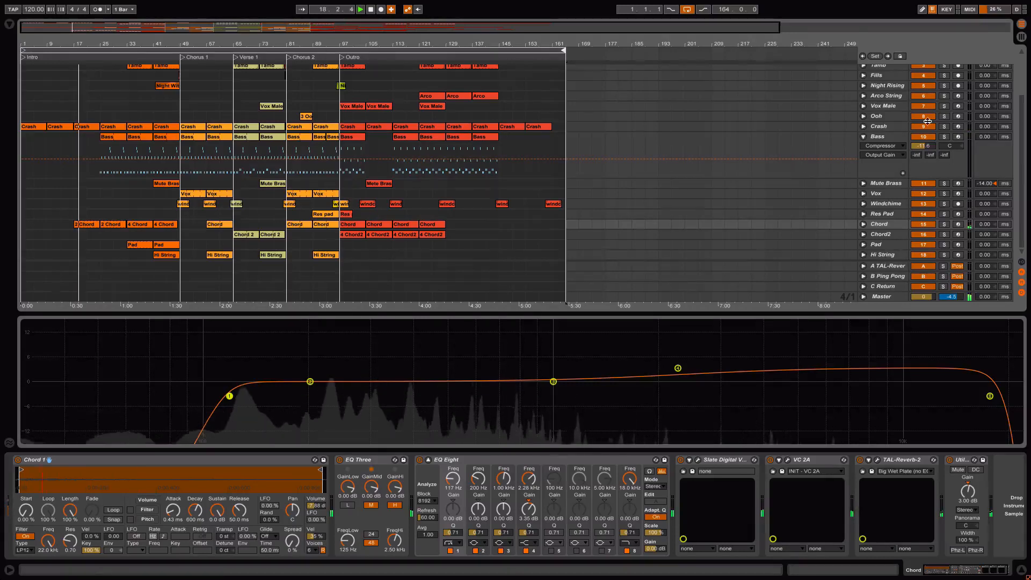
left_click(864, 126)
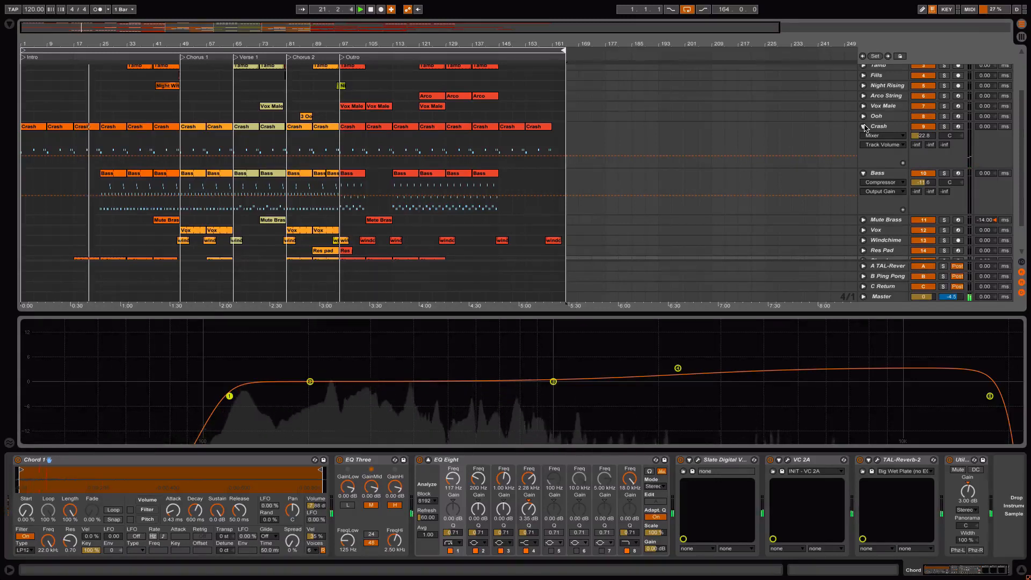
- Fold the Crash track and display the Bass track's device chain
left_click(863, 126)
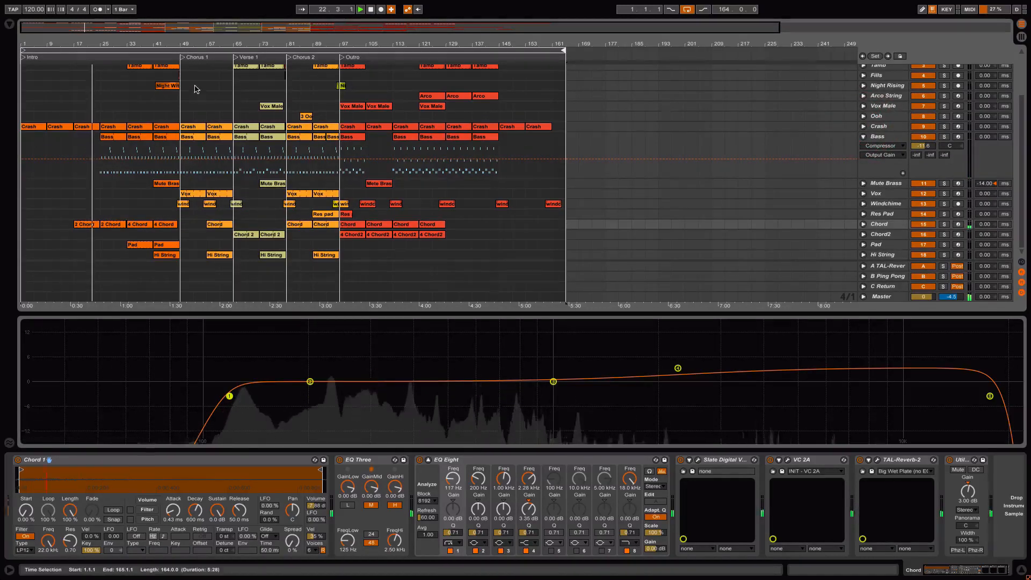
left_click_drag(100, 46, 106, 84)
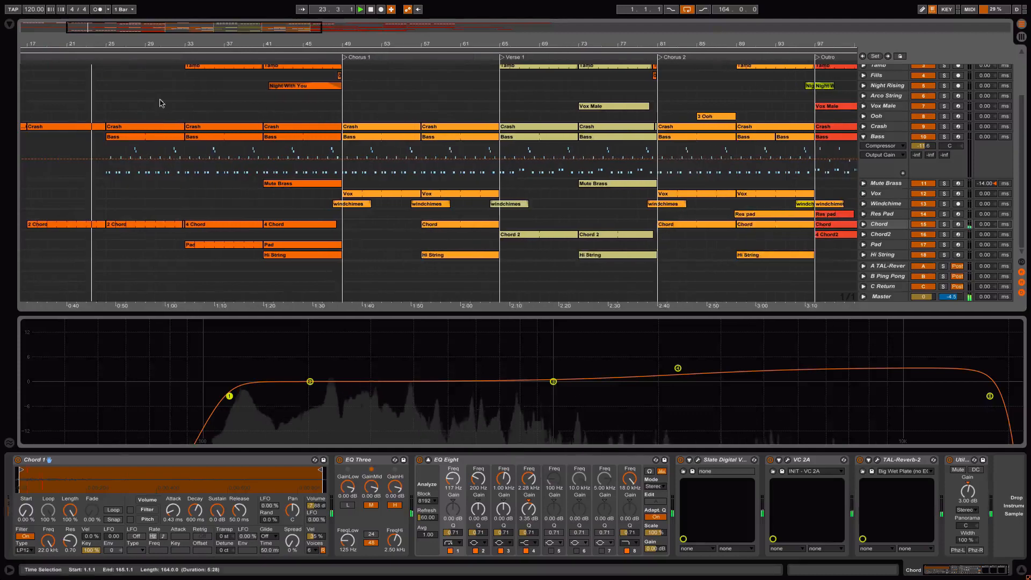
left_click(878, 138)
left_click(881, 137)
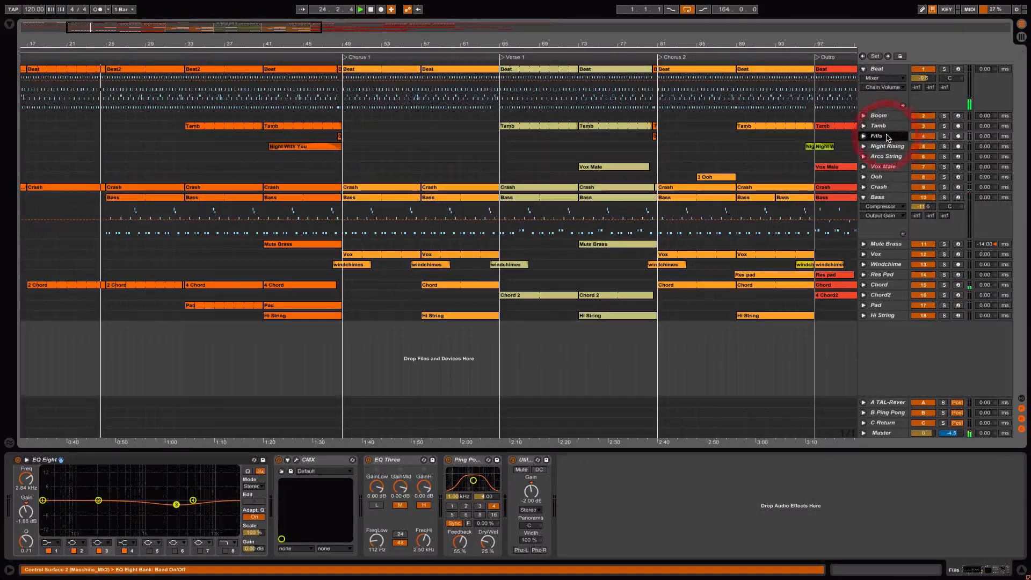
left_click(893, 207)
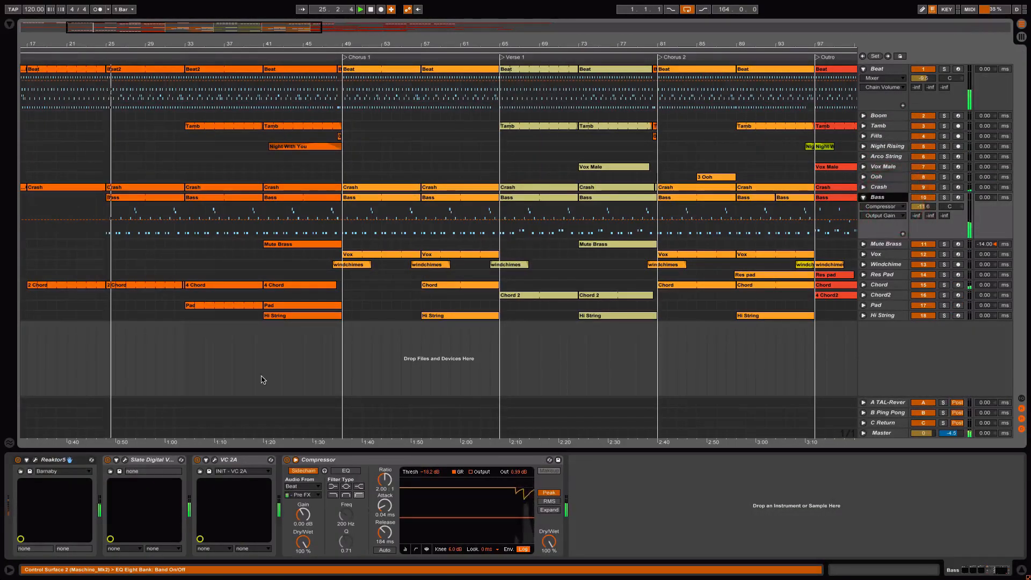
- Inspect the Reaktor5 Razor synth and the VC 2A compressor on the Bass track, closing each plug-in window
left_click(35, 460)
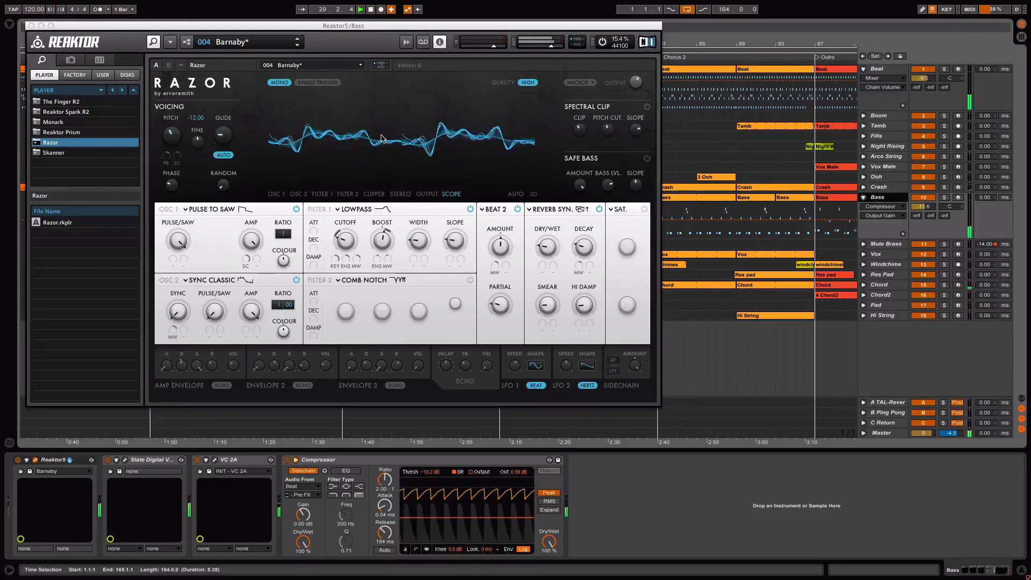
left_click(31, 26)
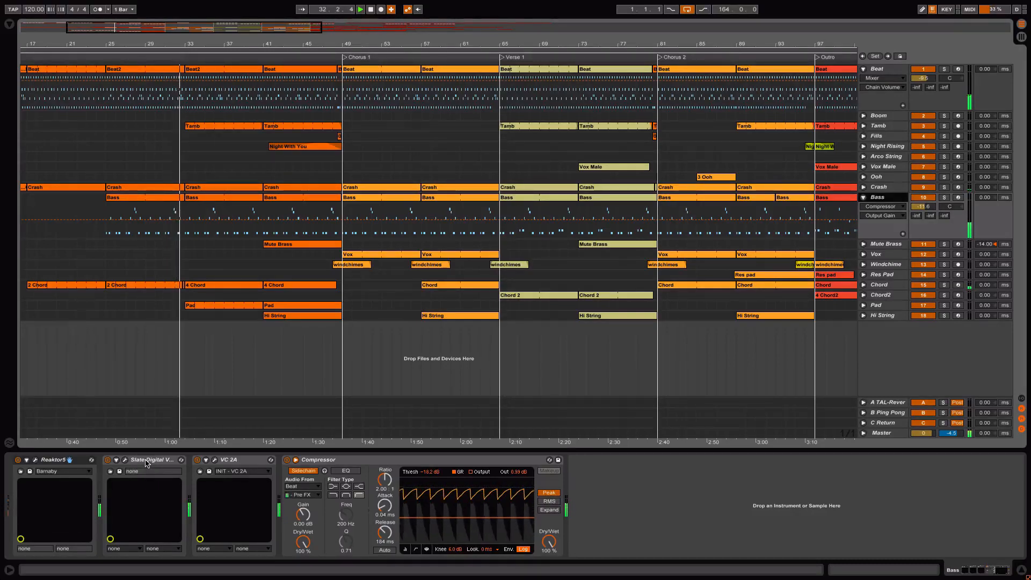
left_click(215, 461)
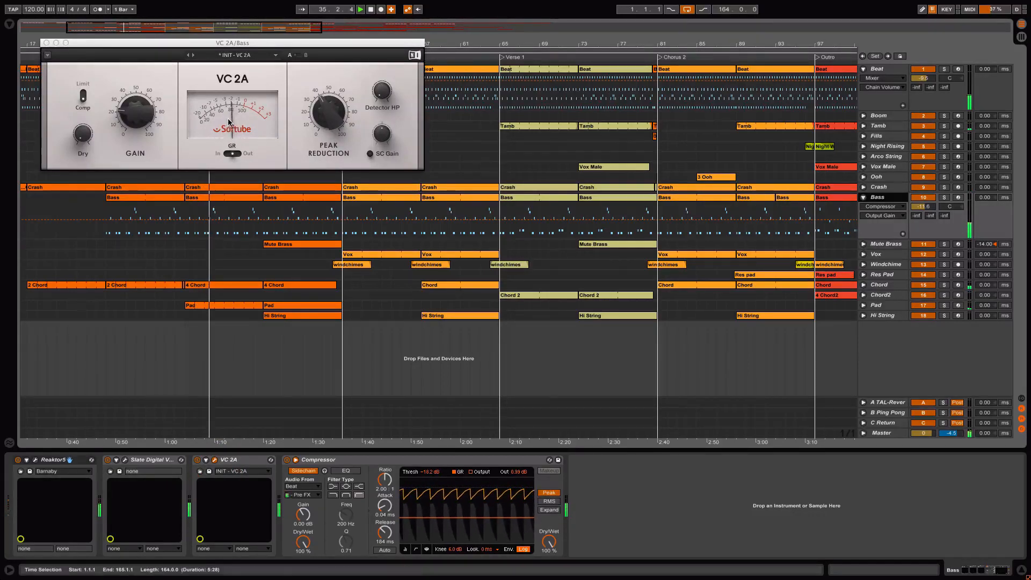
left_click(45, 43)
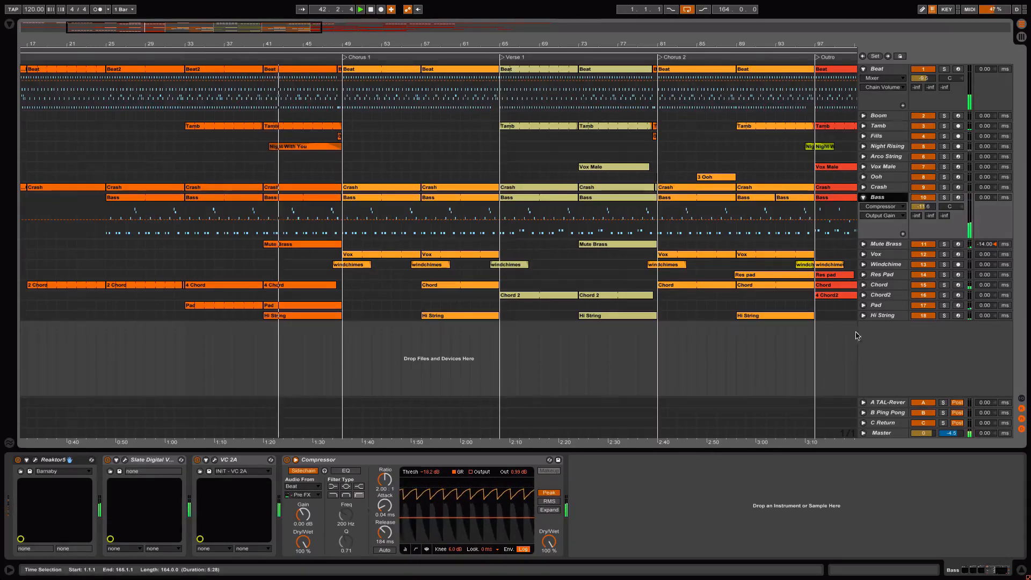
- Unfold the Hi String track and inspect its Korg M1 HighString patch, closing the plug-in window
left_click(864, 316)
left_click(865, 319)
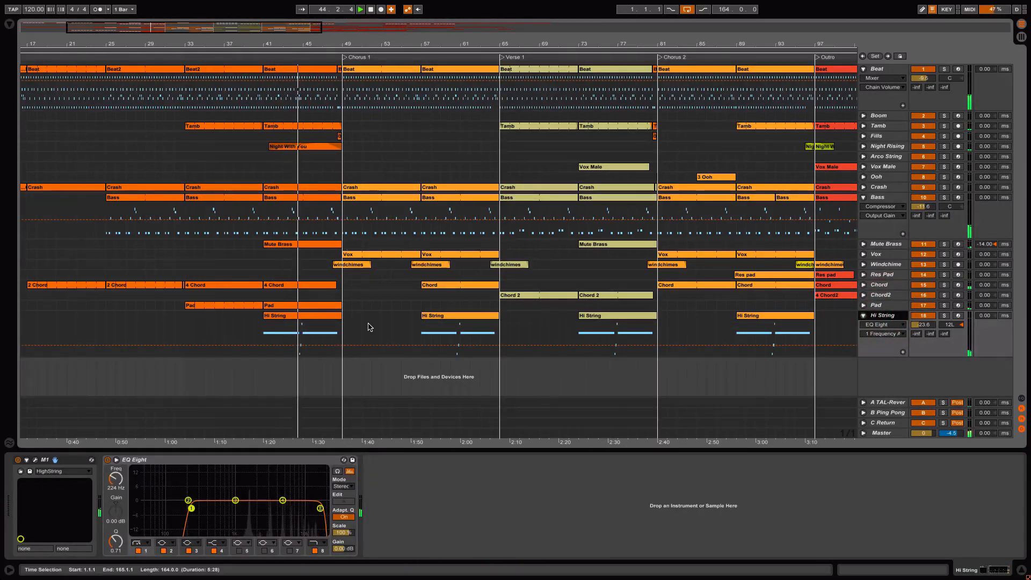
left_click(36, 460)
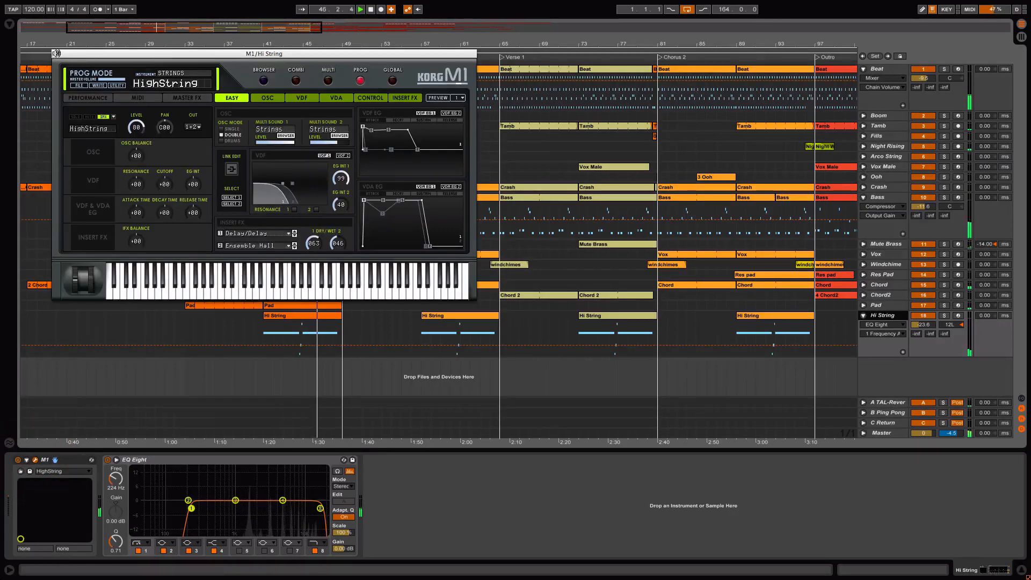
left_click(56, 53)
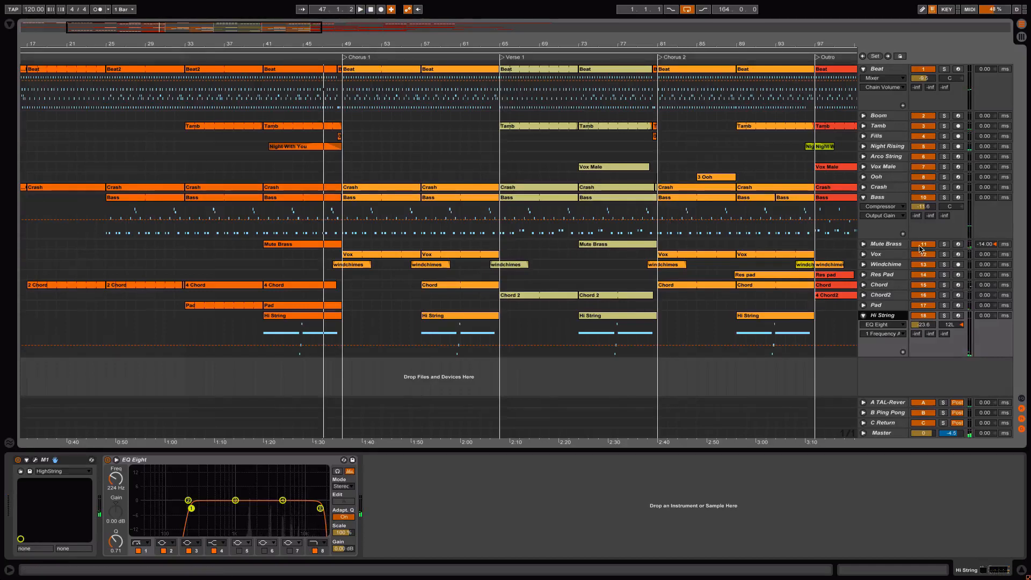
- Solo the Mute Brass track, play it from bar 41 and display its devices
left_click(944, 244)
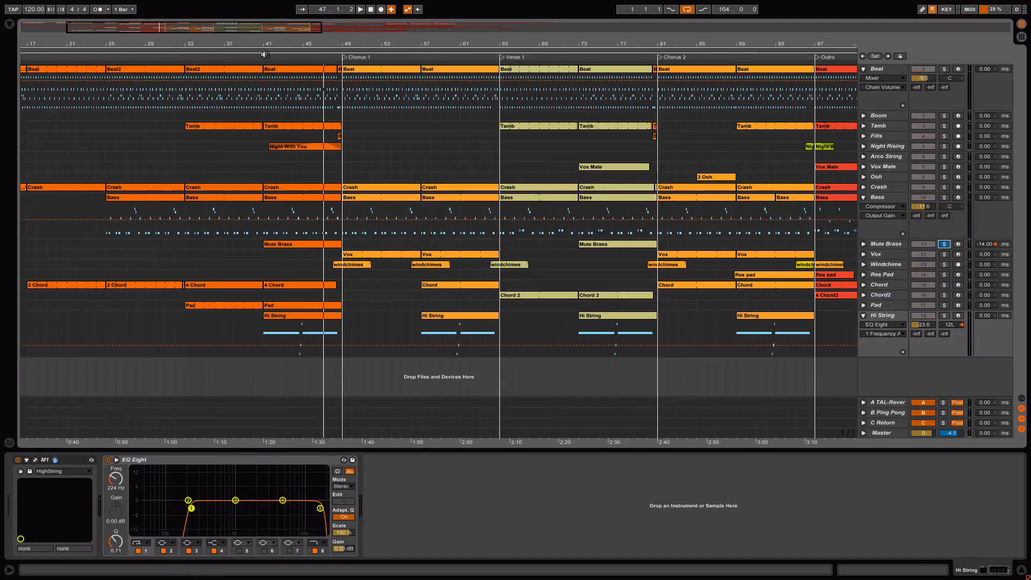
left_click(266, 54)
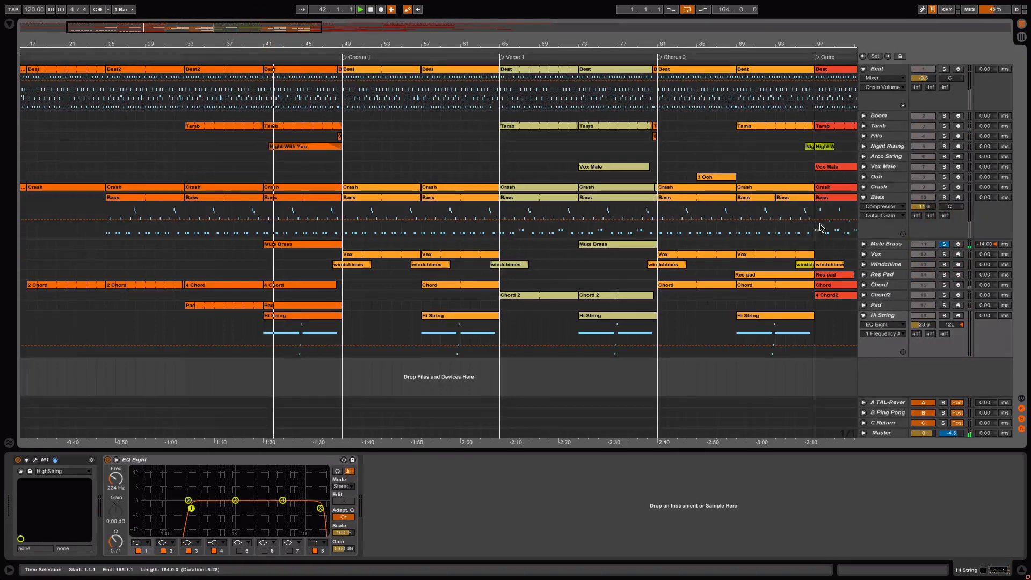
left_click(886, 244)
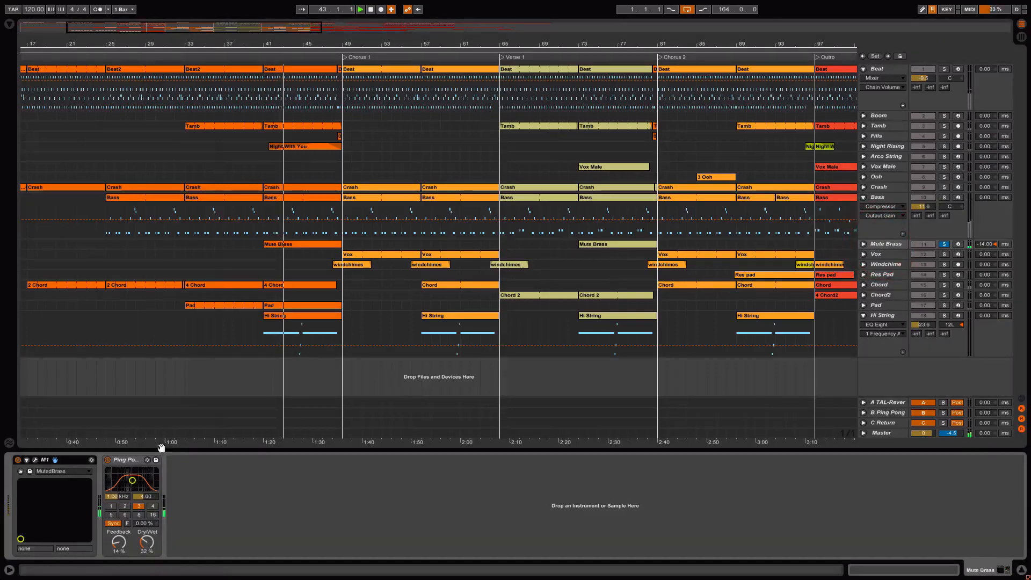
- Inspect the Mute Brass track's M1 patch, close it, and replay from about bar 40 with the solo turned off
left_click(35, 460)
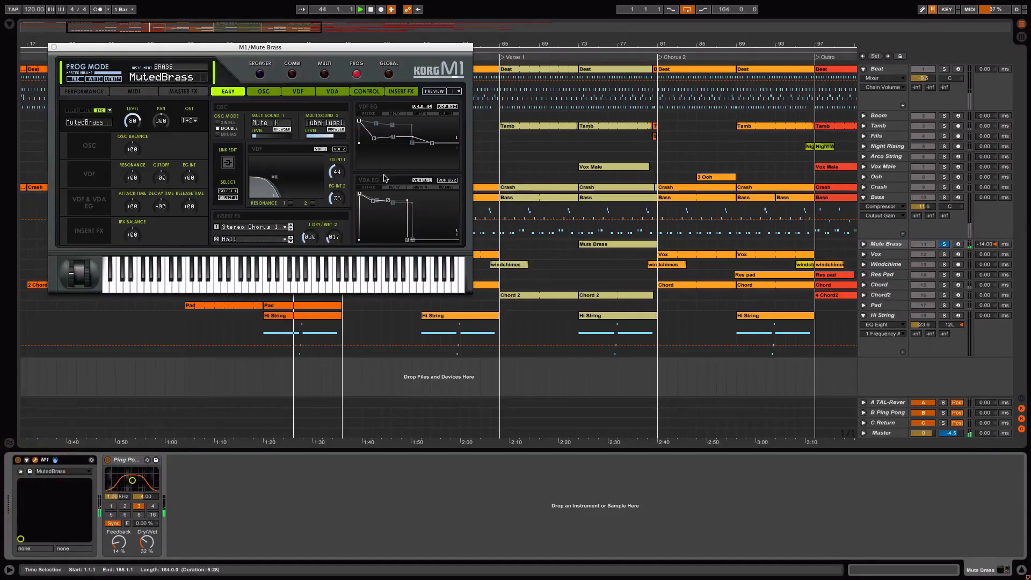
left_click(53, 47)
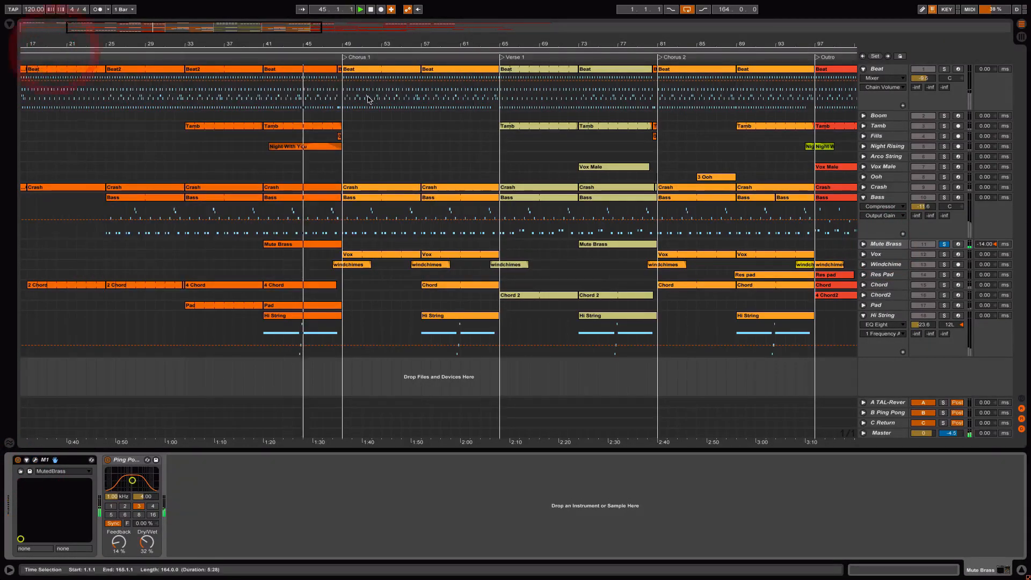
left_click(253, 47)
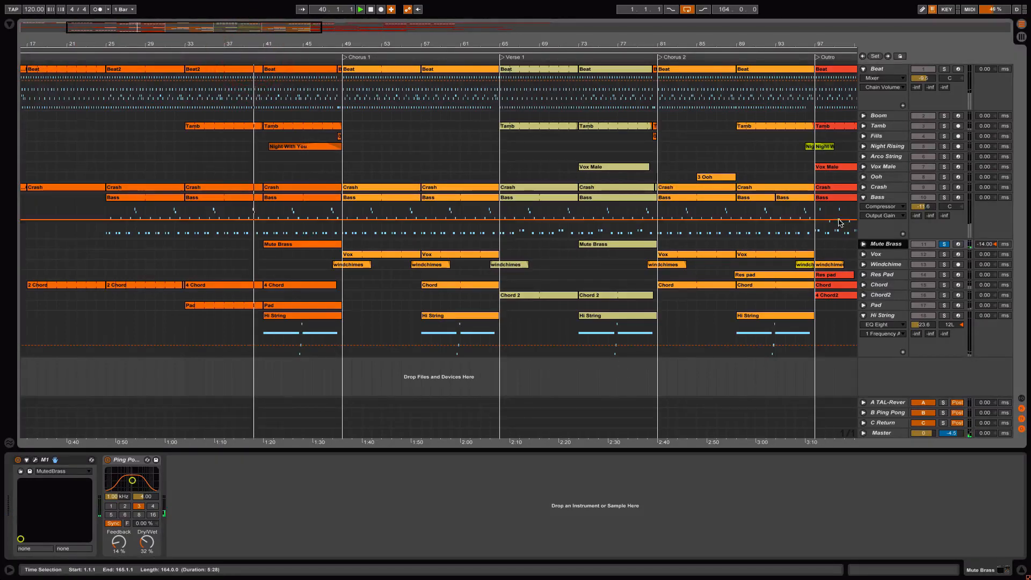
left_click(944, 244)
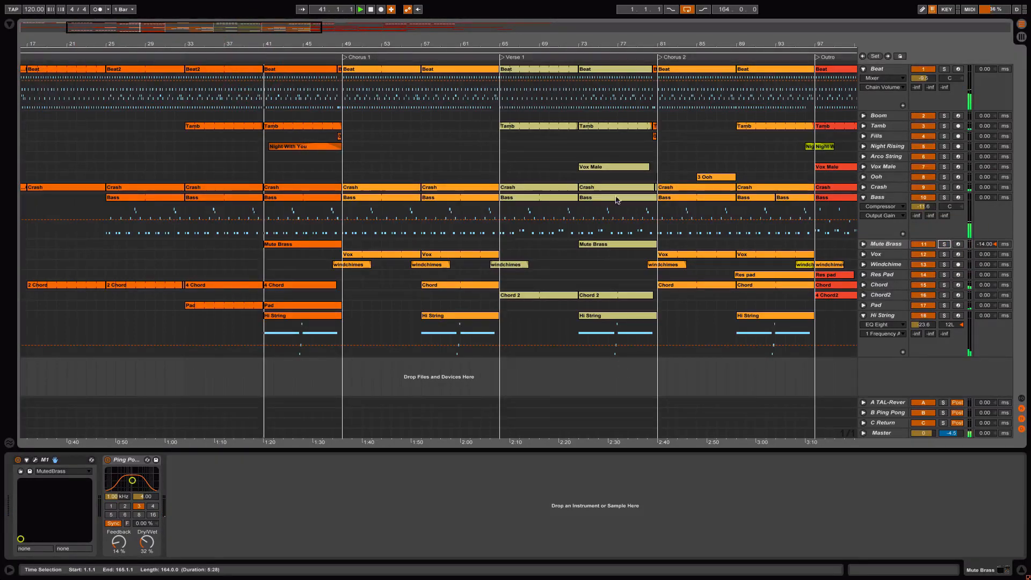
- Unfold the Night Rising and Fills tracks and examine their clips and devices leading into Chorus 1
left_click(864, 148)
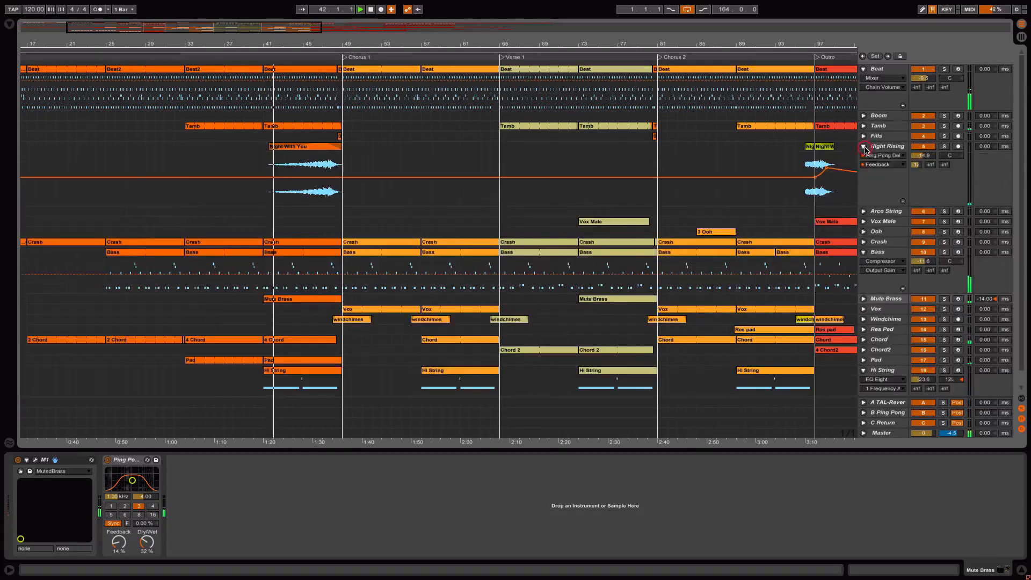
left_click(884, 146)
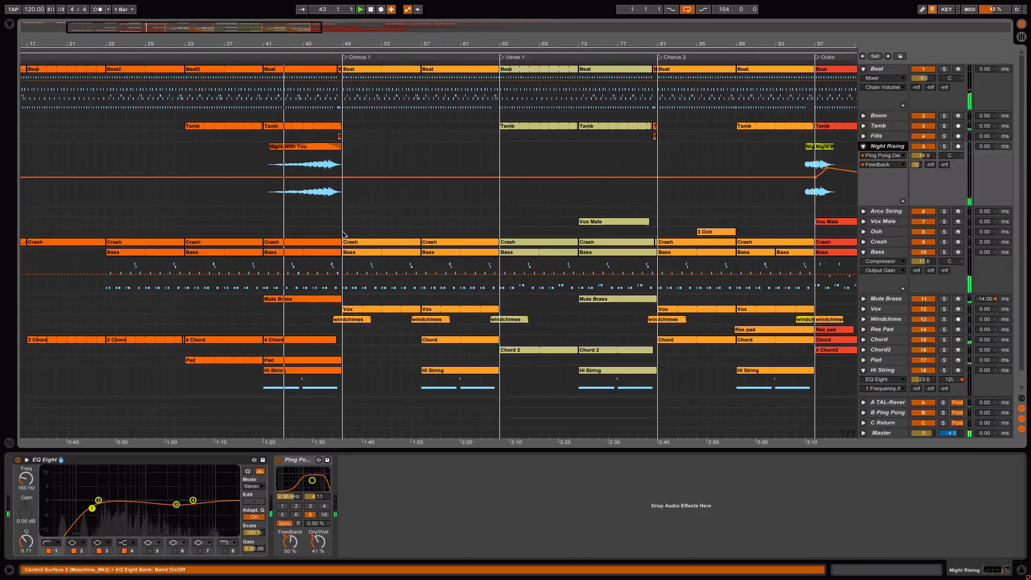
left_click_drag(338, 43, 244, 42)
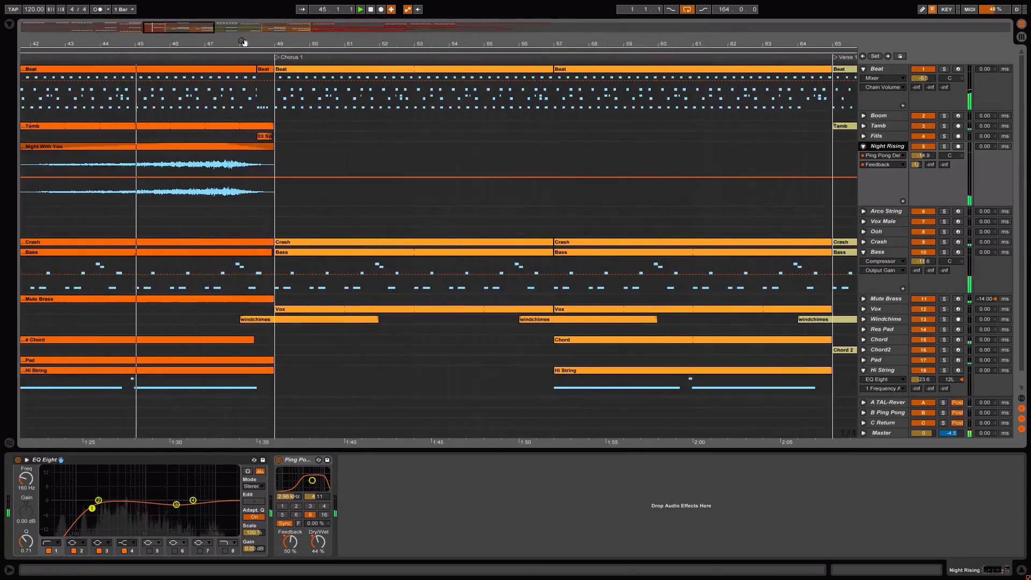
left_click(887, 137)
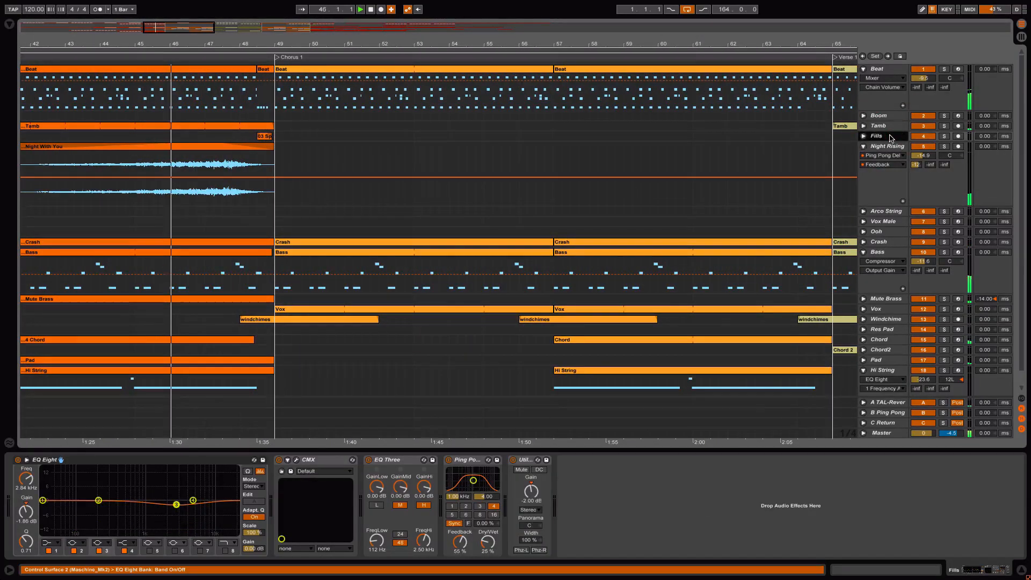
left_click(863, 137)
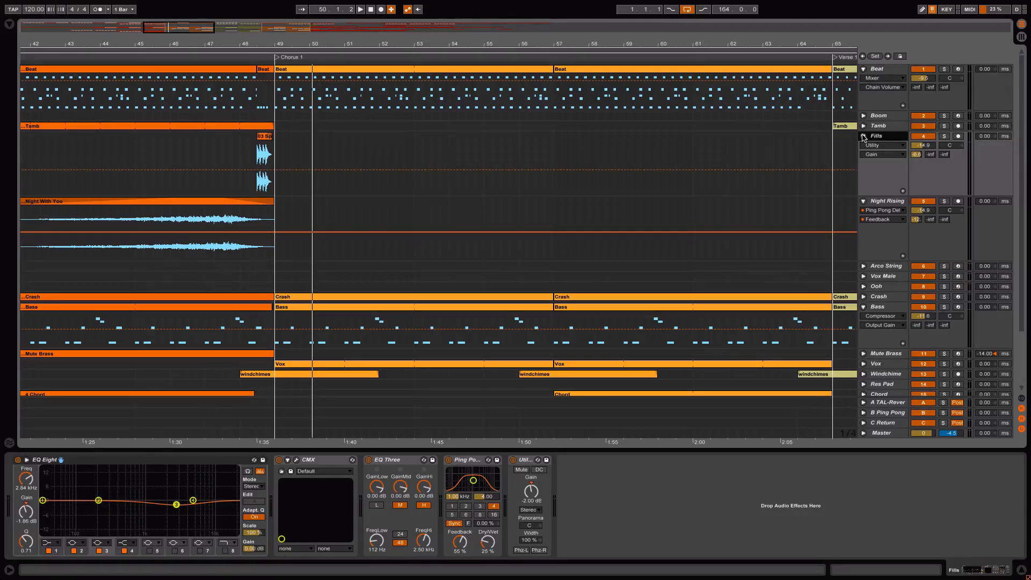
- Play the arrangement from the start of Chorus 1 at bar 49 and display the Vox track's devices
left_click_drag(262, 46, 261, 16)
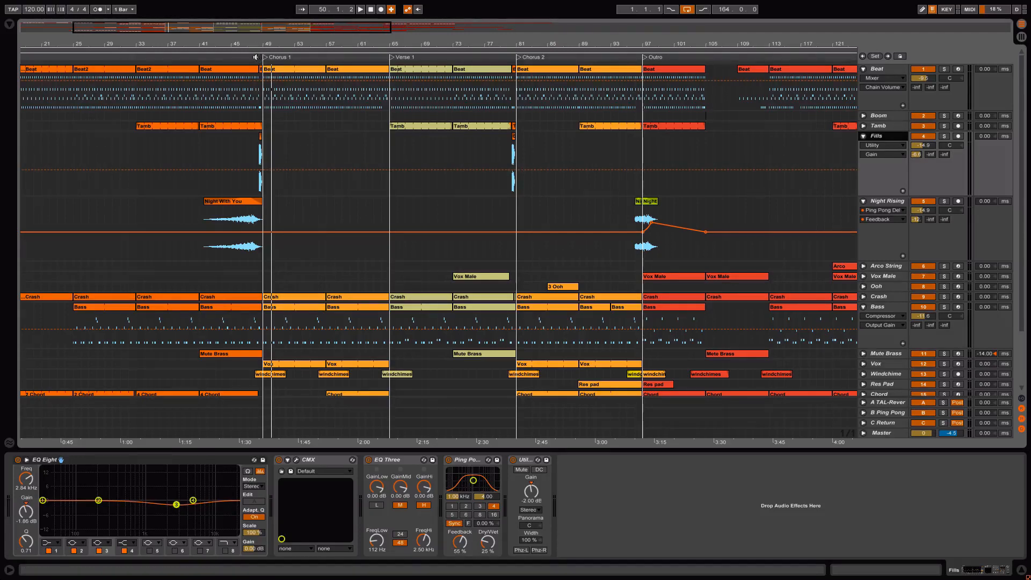
left_click(264, 47)
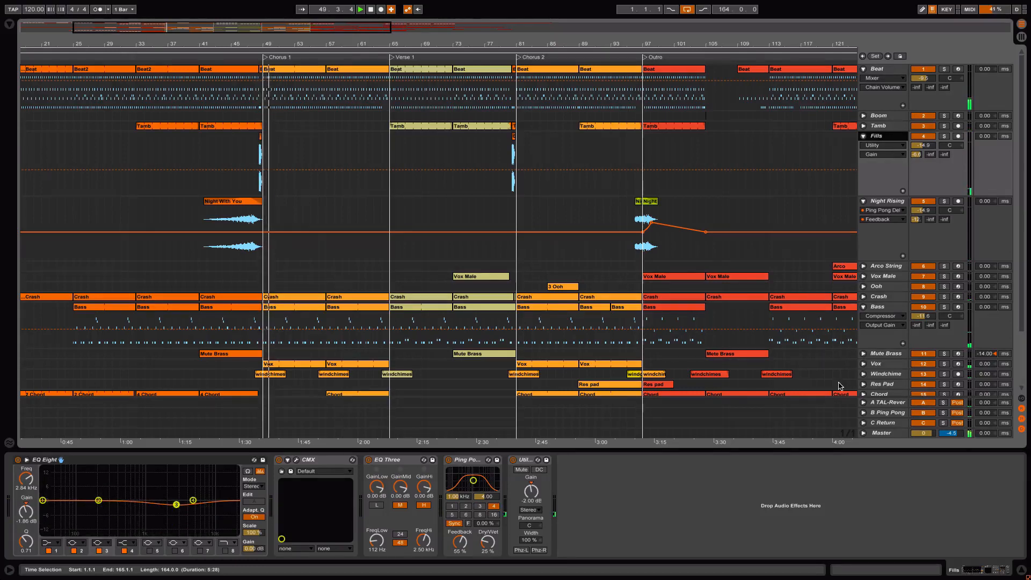
scroll(895, 290, "down", 3)
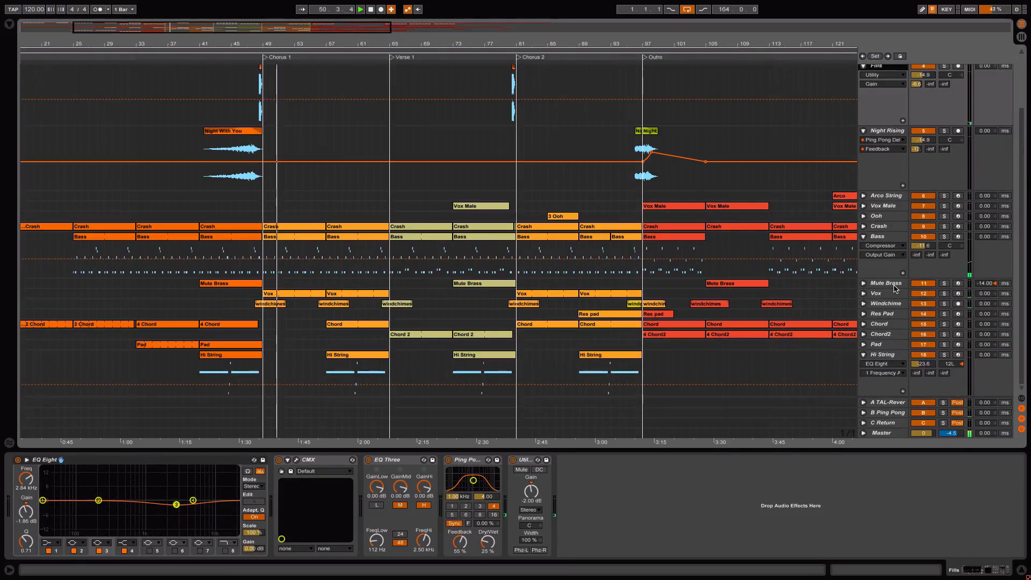
left_click(878, 294)
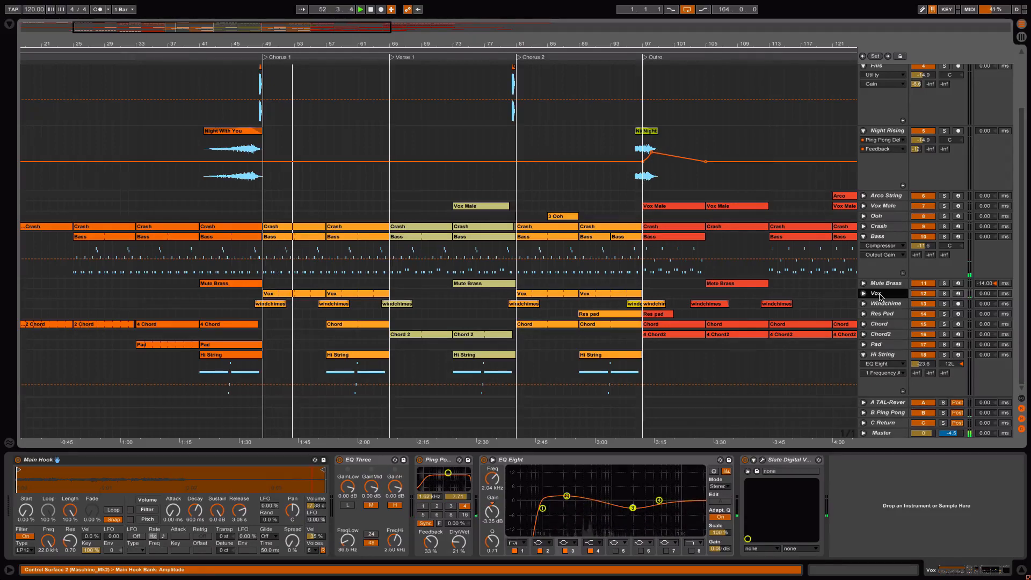
- Open the Bass clip at bar 49 to view its MIDI notes
left_click(878, 236)
left_click(319, 240)
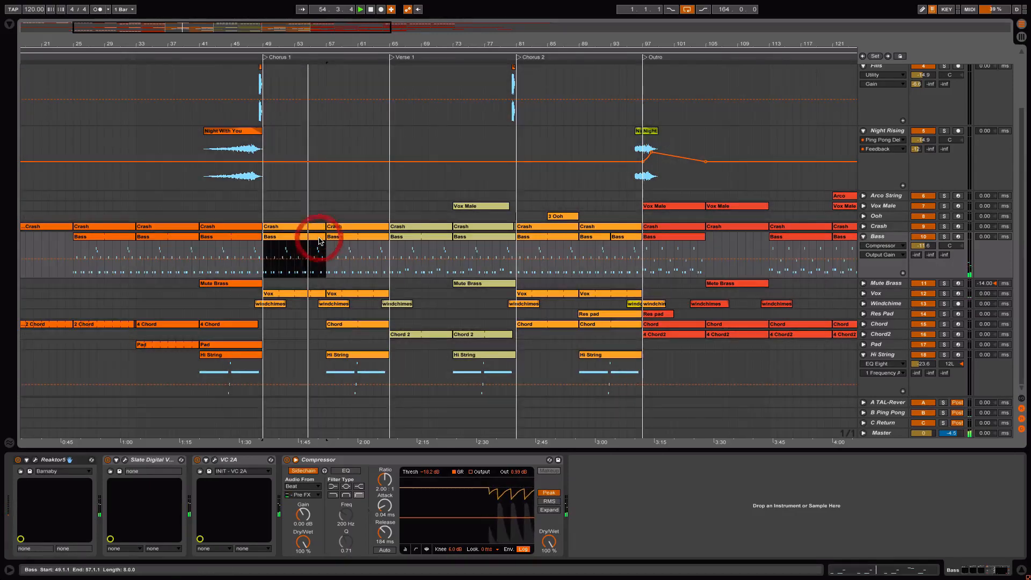
double_click(319, 240)
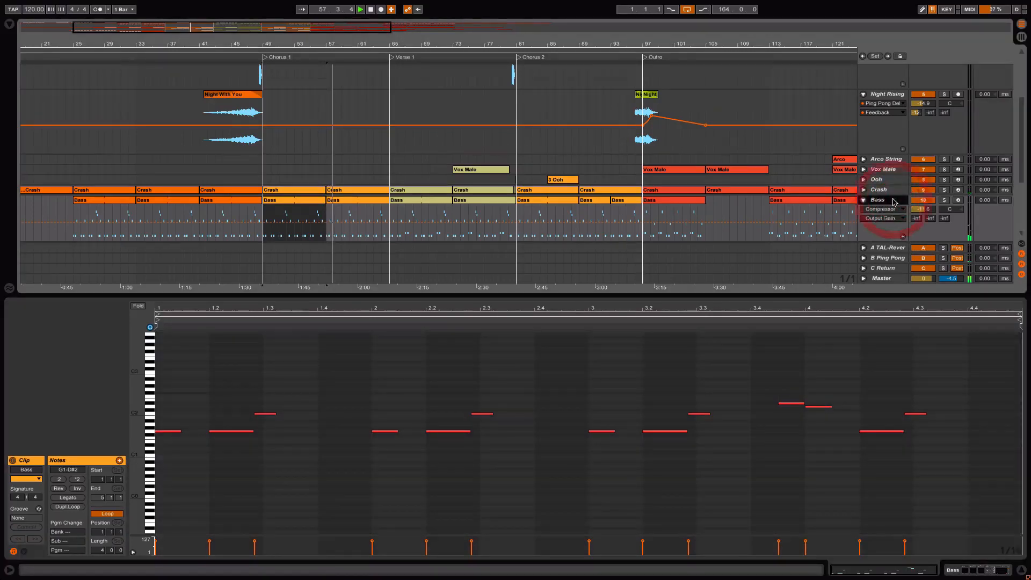
- Open the Hi String clip at bar 57 to view its notes and play the arrangement from around that point
scroll(895, 203, "down", 5)
left_click(879, 202)
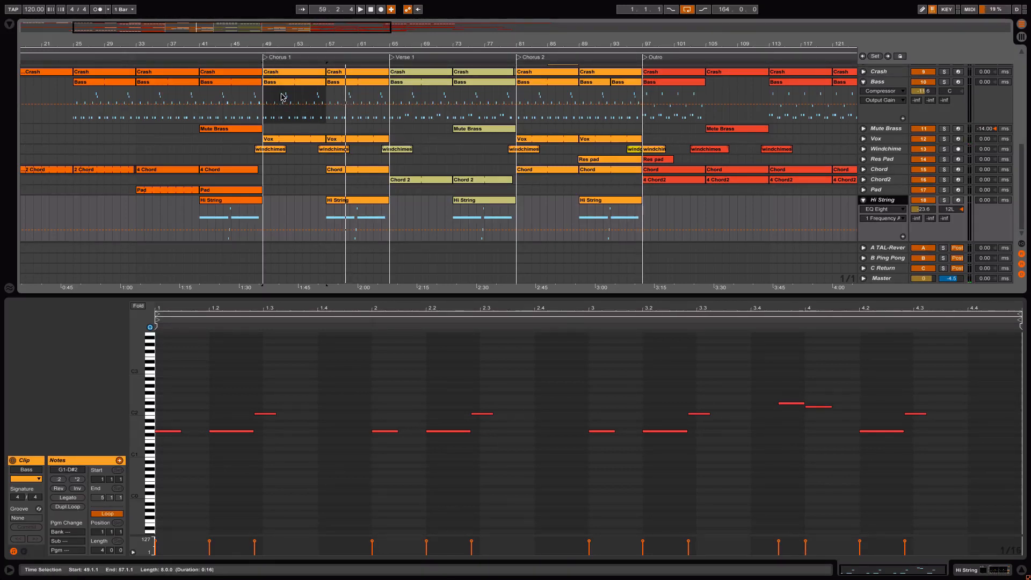
left_click(343, 205)
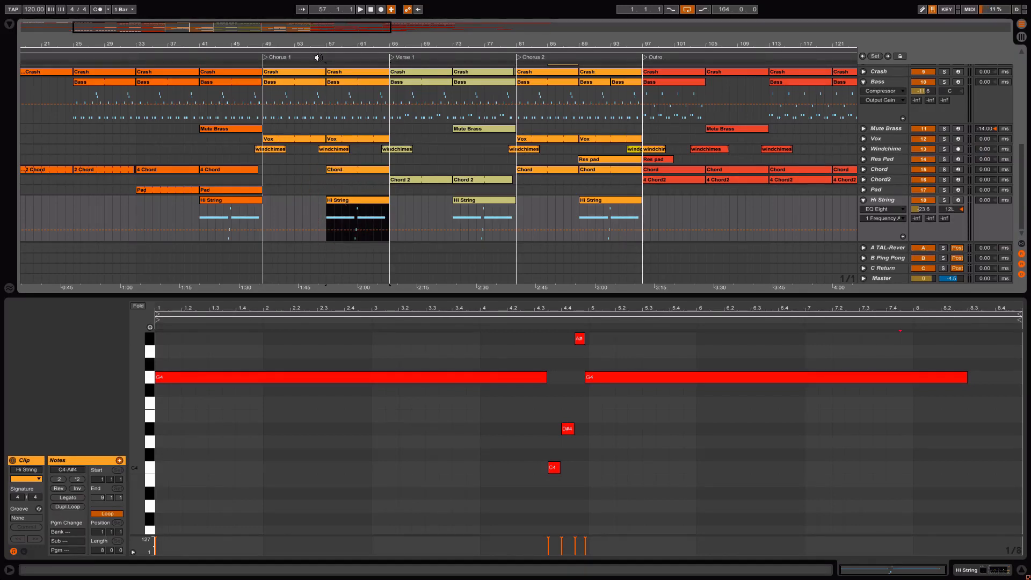
left_click(318, 58)
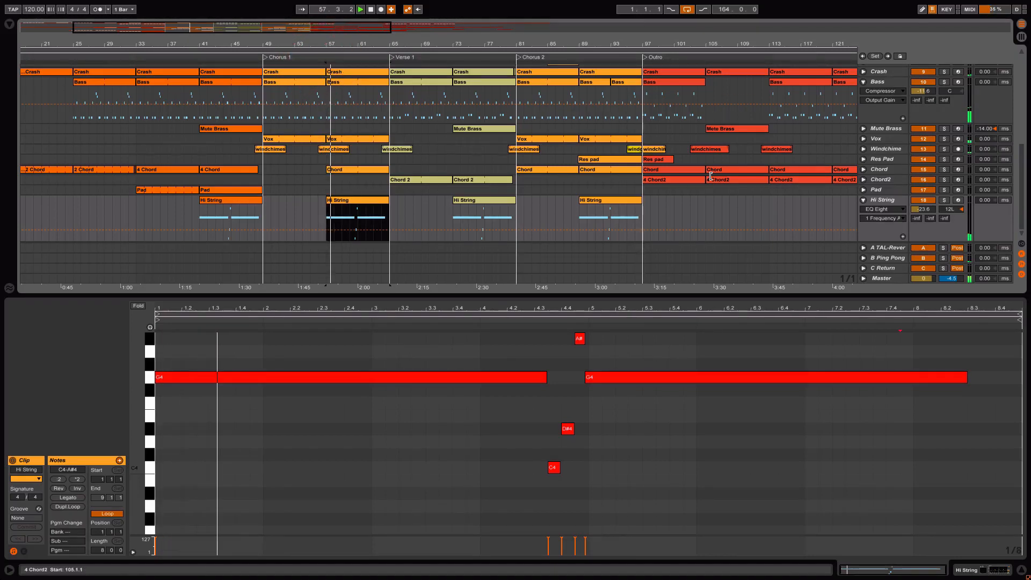
- Open the Beat clip at bar 57 to view its drum note pattern
left_click_drag(298, 44, 297, 28)
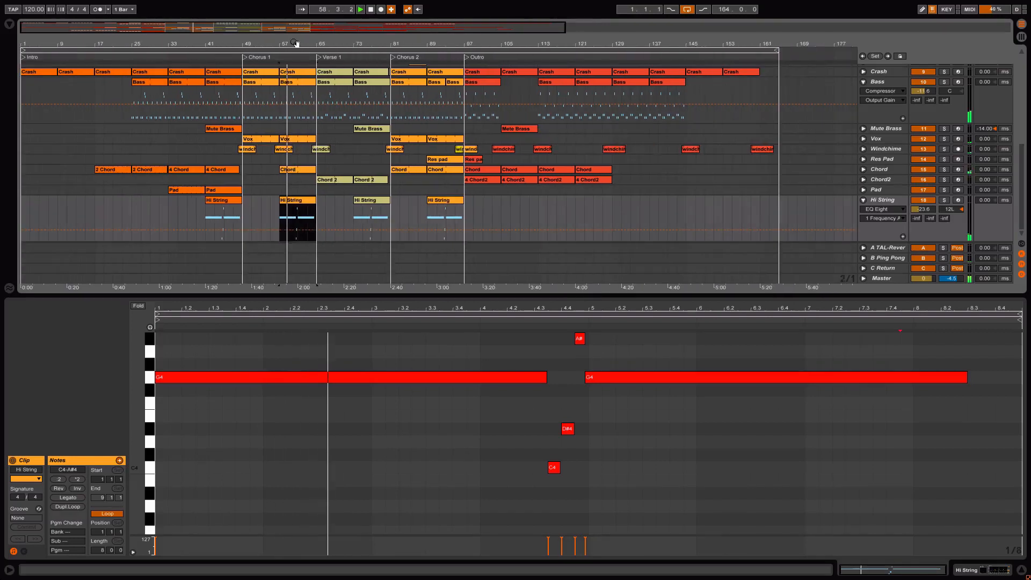
scroll(579, 198, "up", 10)
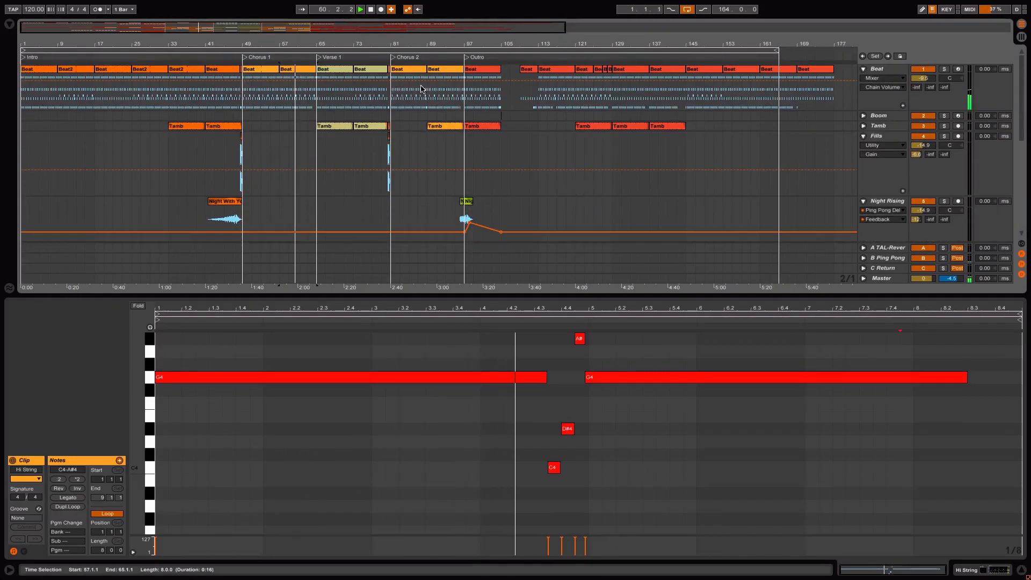
left_click(303, 69)
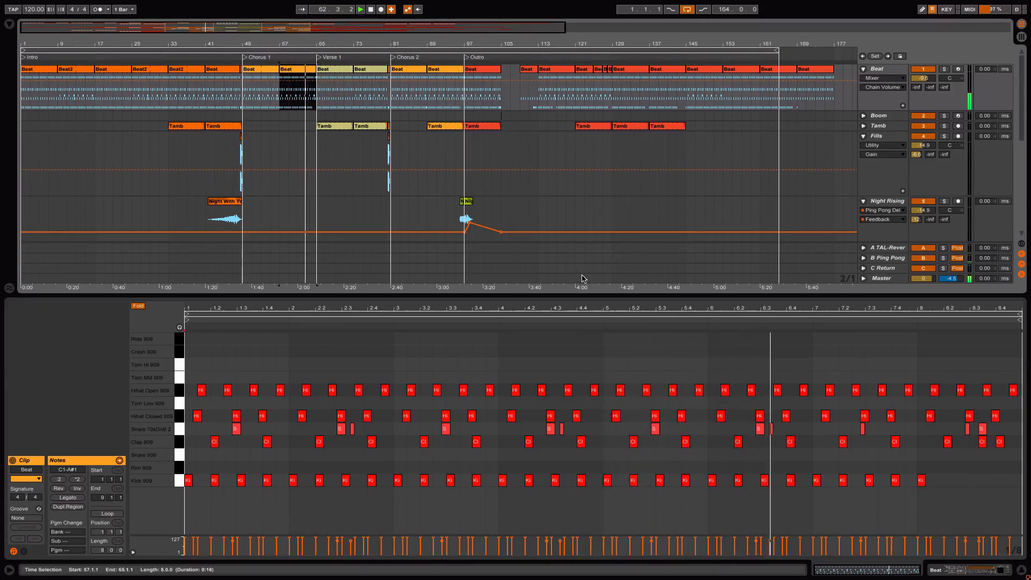
- Unfold the Windchime track to view its waveforms, and fold it again
scroll(438, 138, "down", 10)
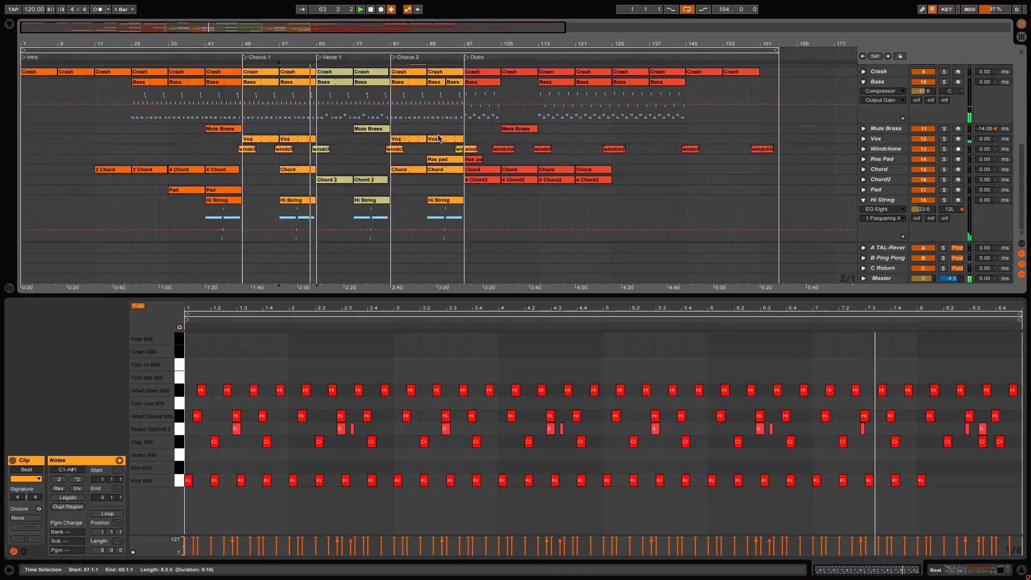
left_click(863, 149)
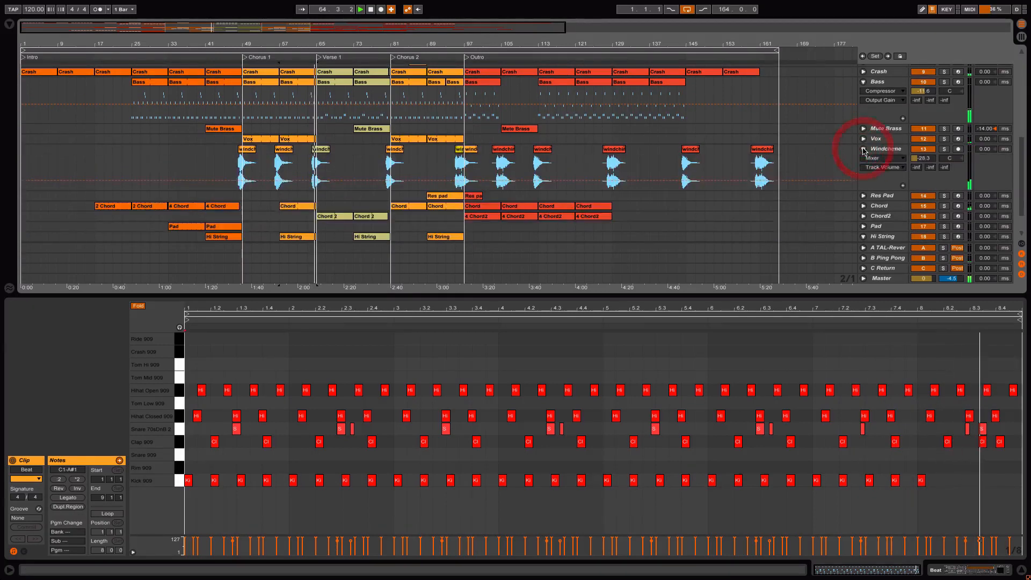
left_click(864, 149)
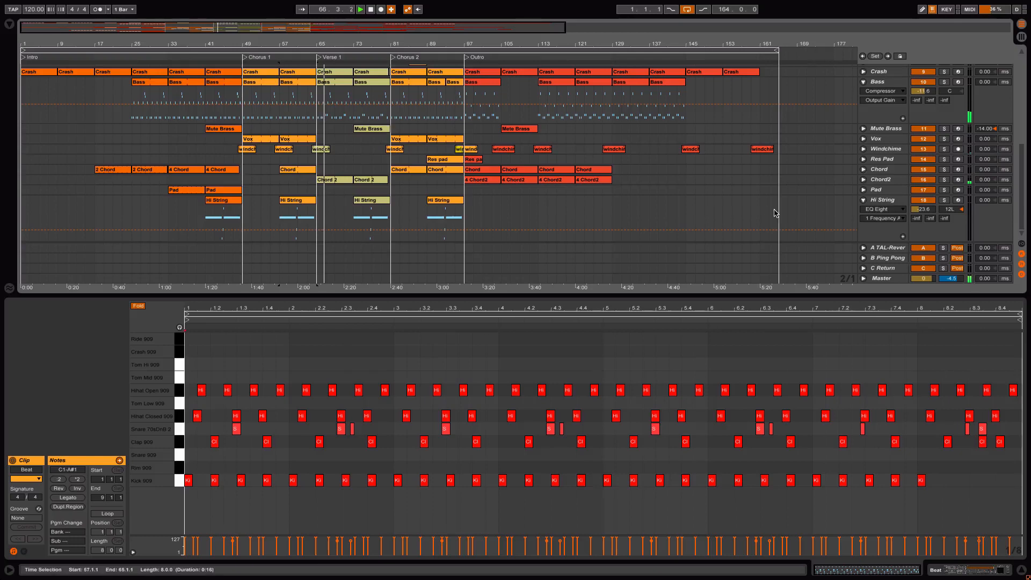
- Select the Chord2, Mute Brass and Hi String tracks in turn to point out the parts of Verse 1
left_click(681, 179)
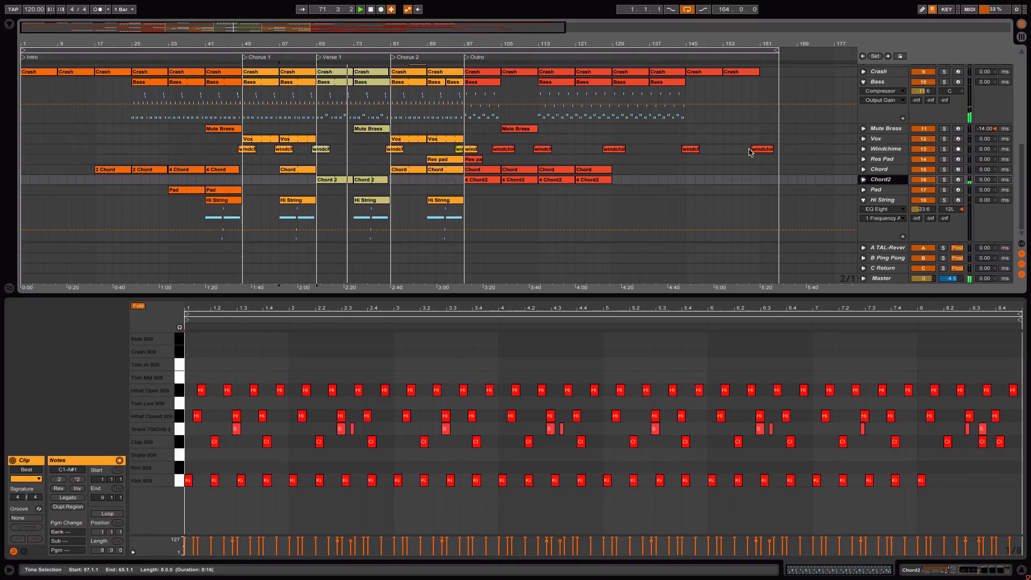
scroll(917, 168, "up", 4)
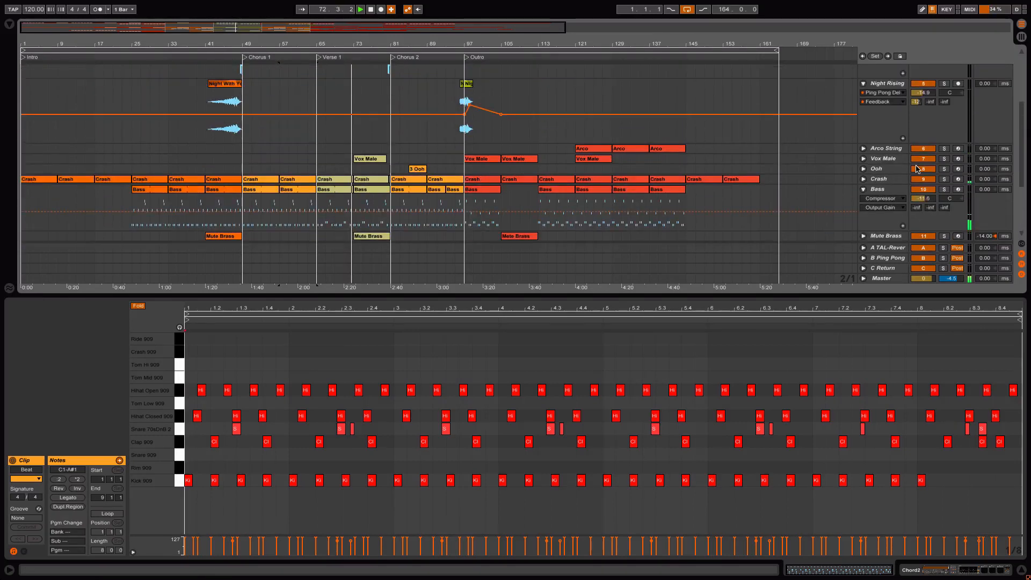
scroll(881, 157, "down", 4)
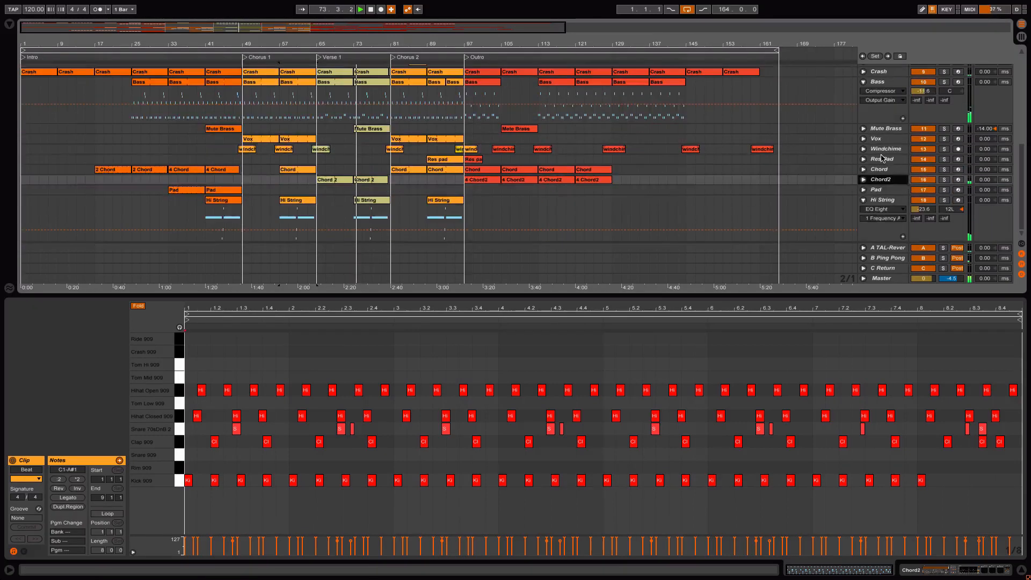
left_click(882, 130)
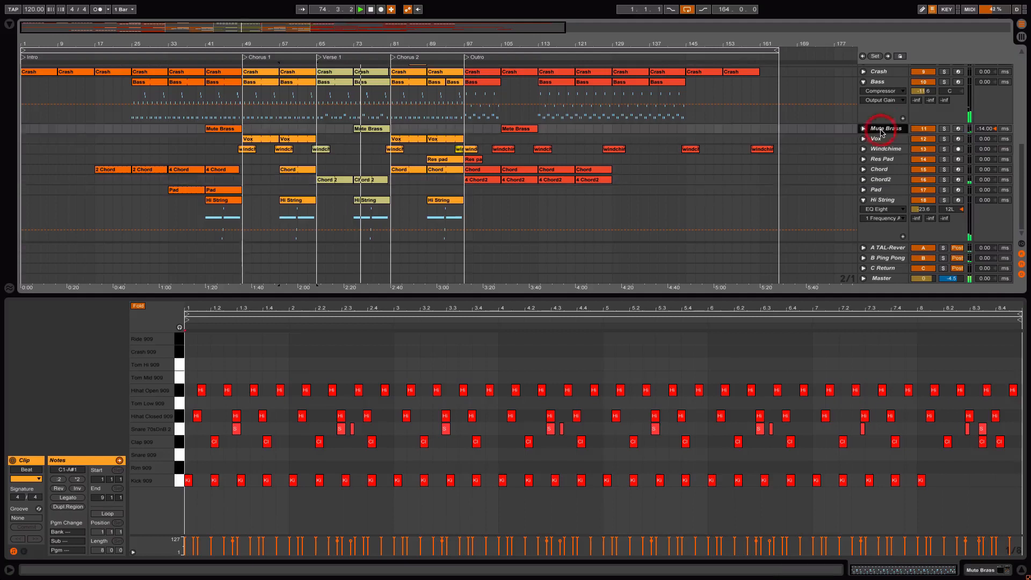
left_click(878, 199)
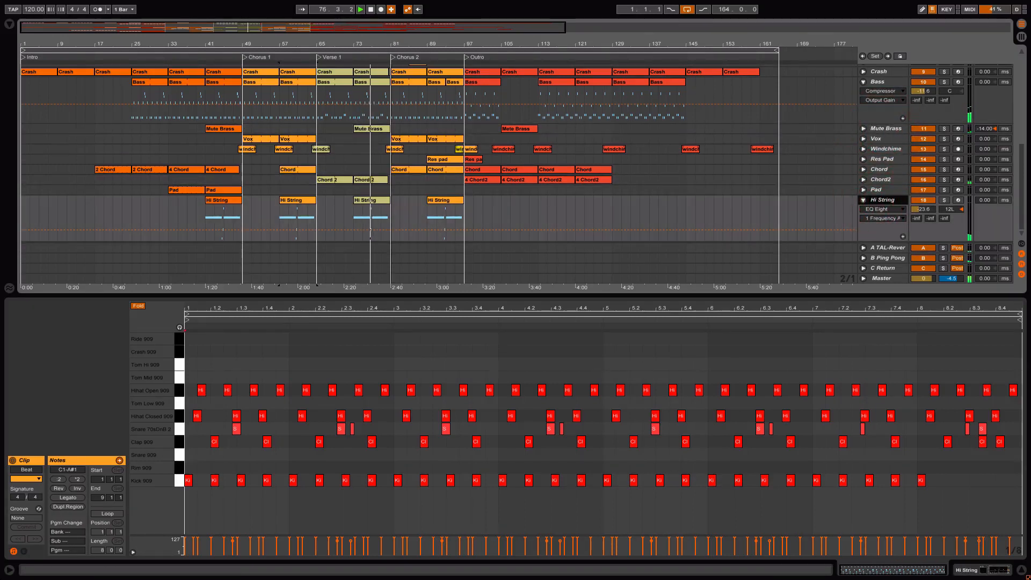
- Open the short Beat clip at bar 80.3, just before Chorus 2, to view its kick notes
left_click_drag(392, 44, 385, 153)
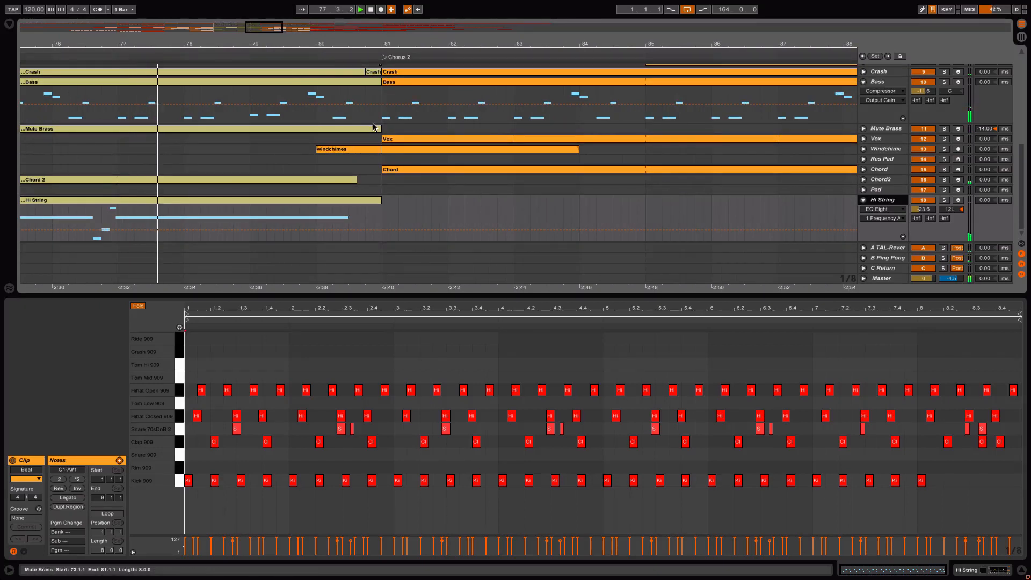
scroll(385, 114, "up", 5)
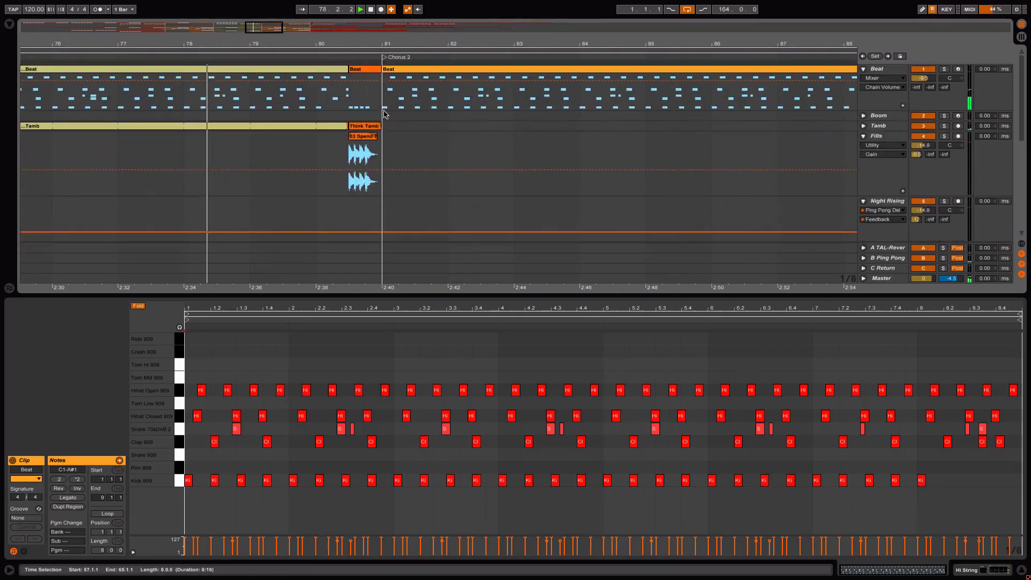
left_click(374, 76)
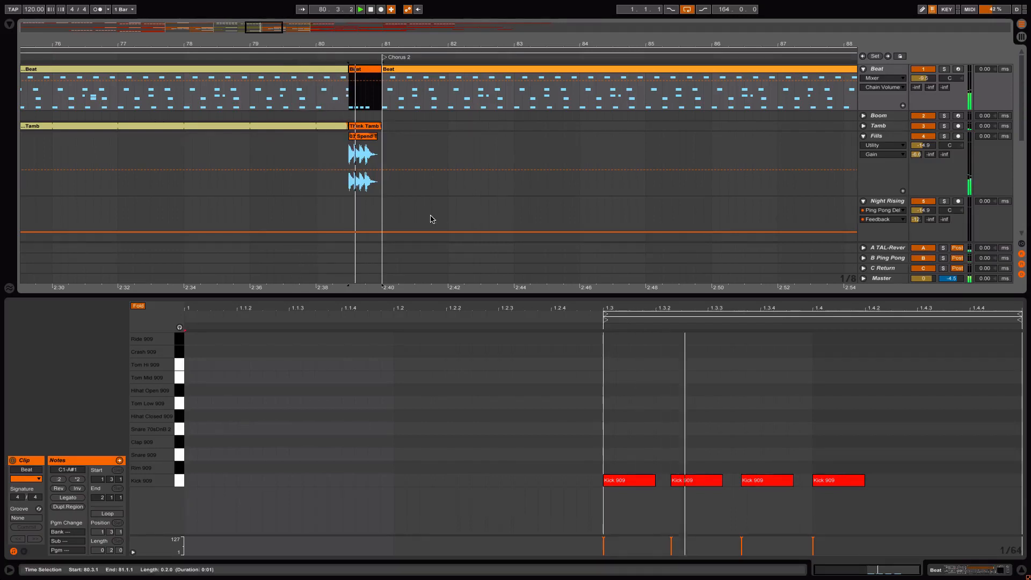
- Review the transition into Chorus 2, resume playback there and unfold the Windchime track to show its waveforms
left_click_drag(363, 44, 362, 10)
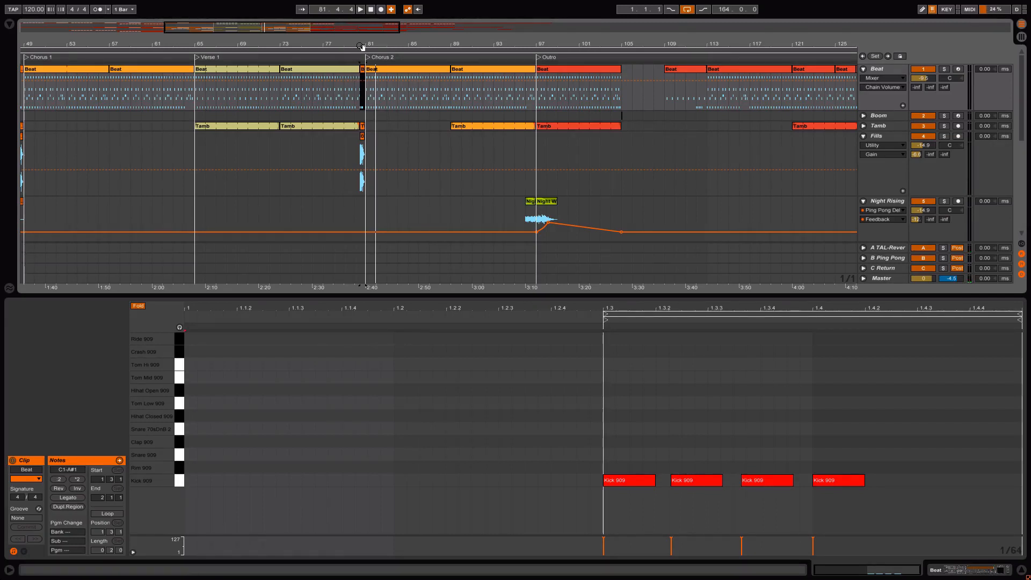
left_click_drag(361, 44, 361, 76)
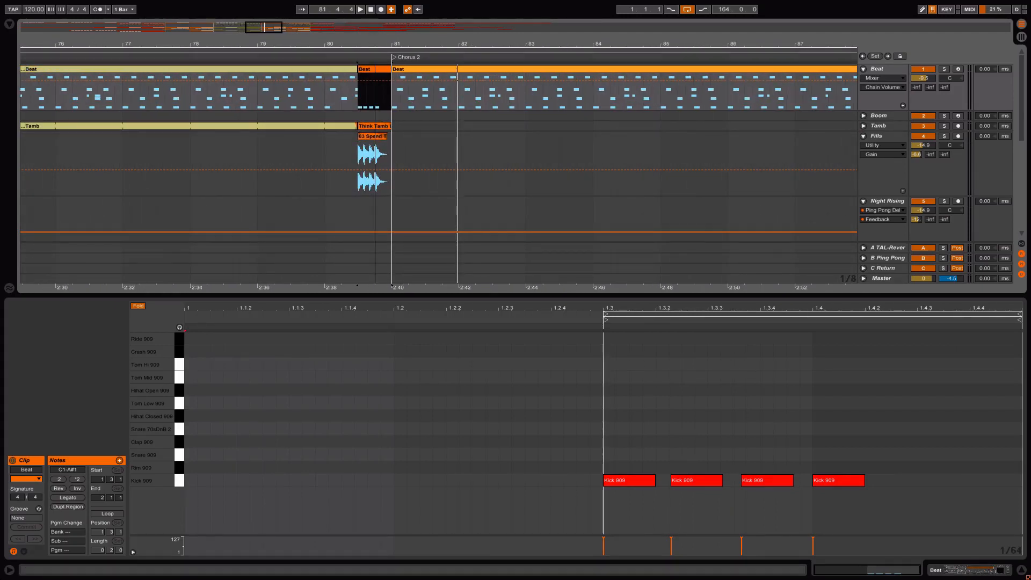
left_click_drag(376, 48, 378, 43)
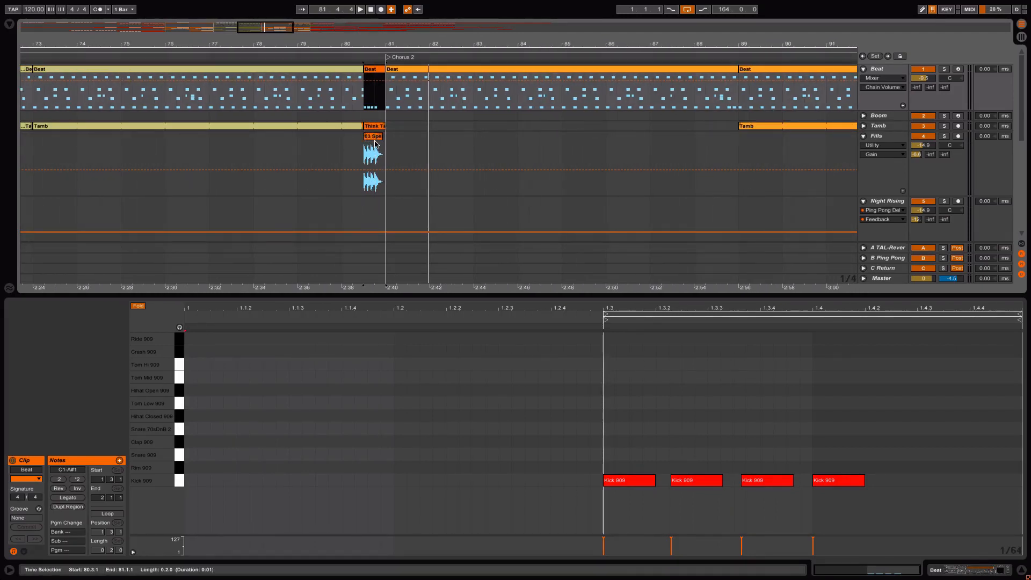
left_click_drag(359, 48, 371, 43)
scroll(797, 203, "down", 5)
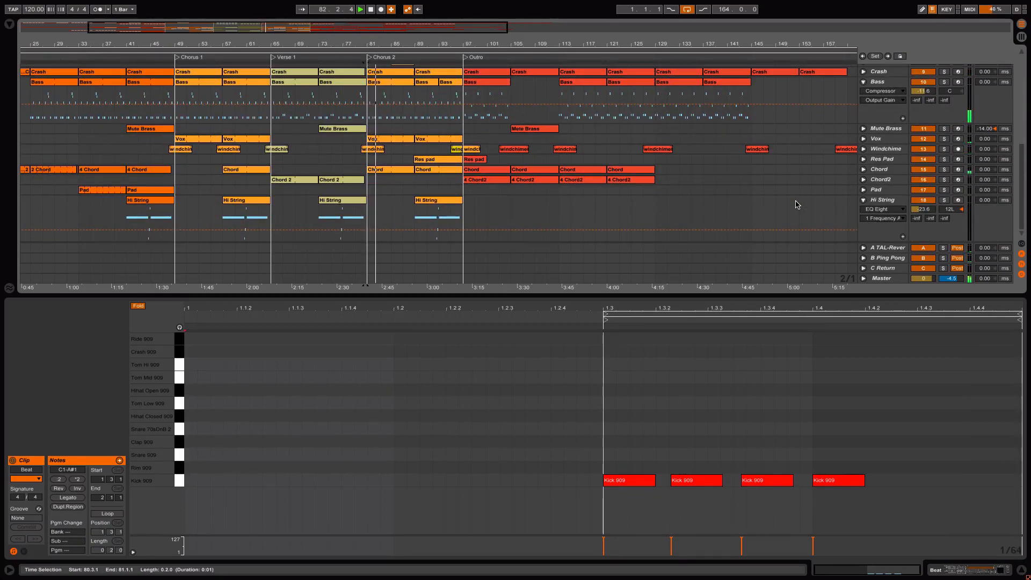
left_click(864, 149)
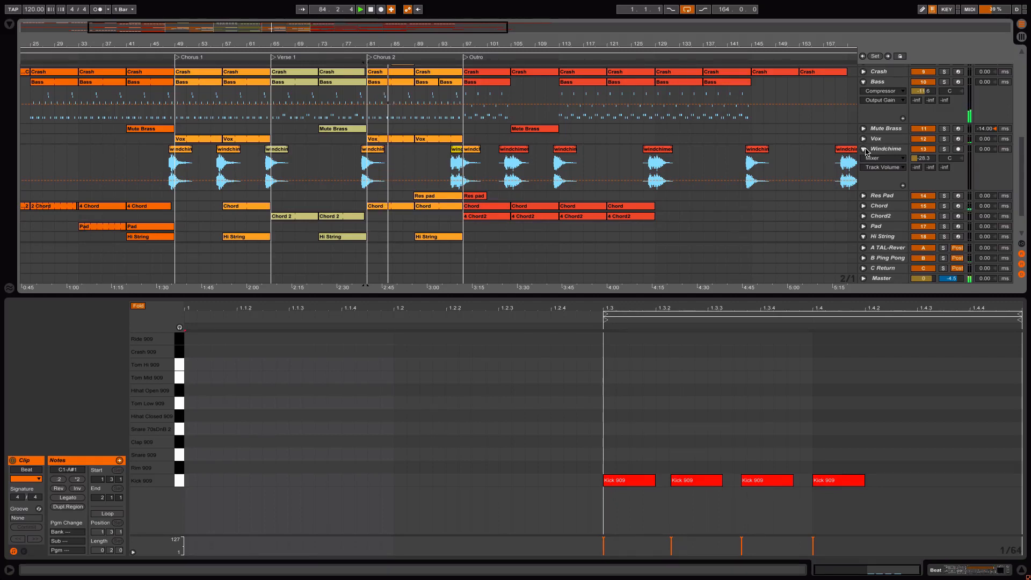
- Display the Vox track's device chain and examine its Ping Pong Delay
scroll(867, 152, "down", 2)
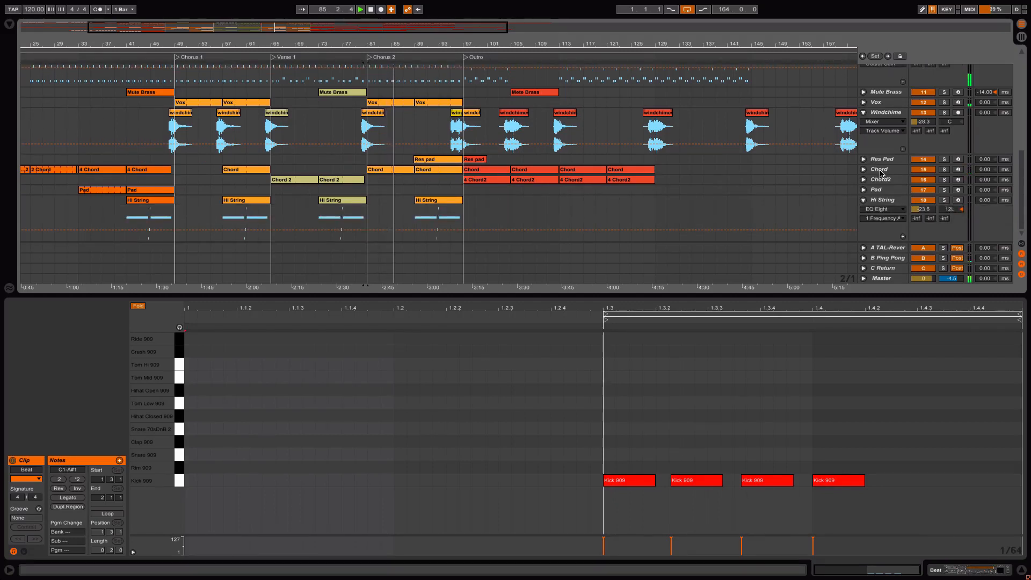
left_click(887, 102)
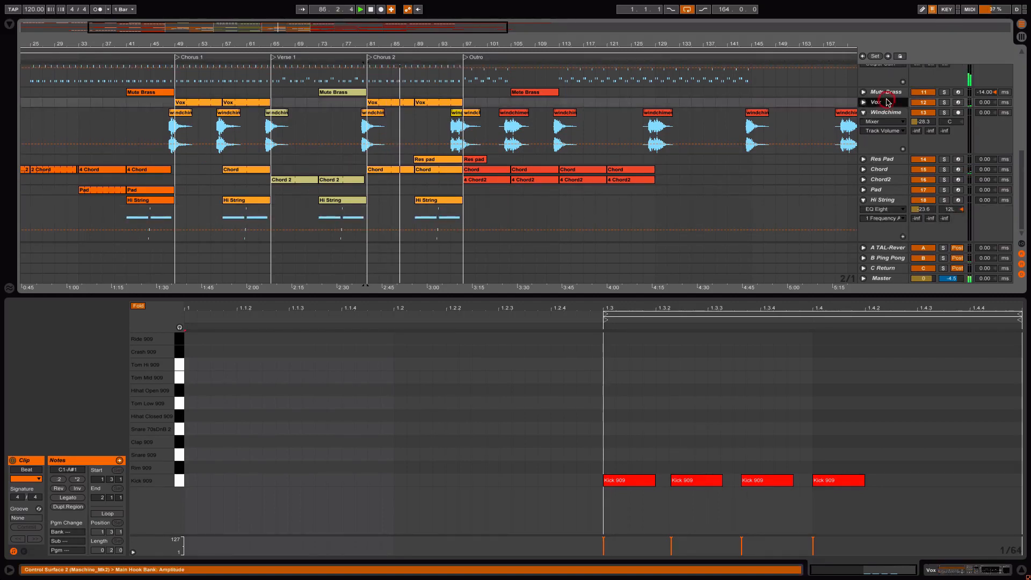
double_click(888, 102)
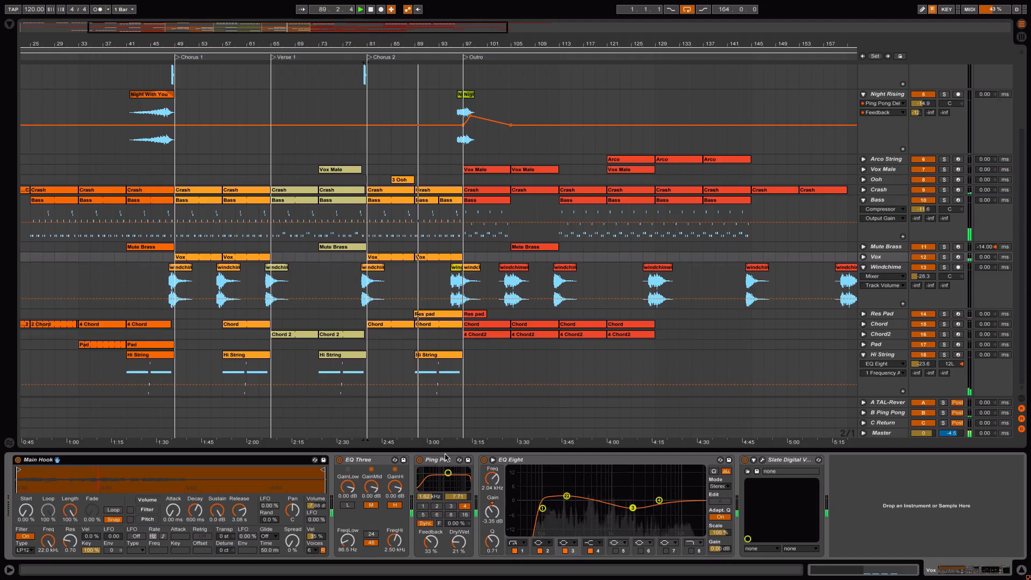
left_click(420, 461)
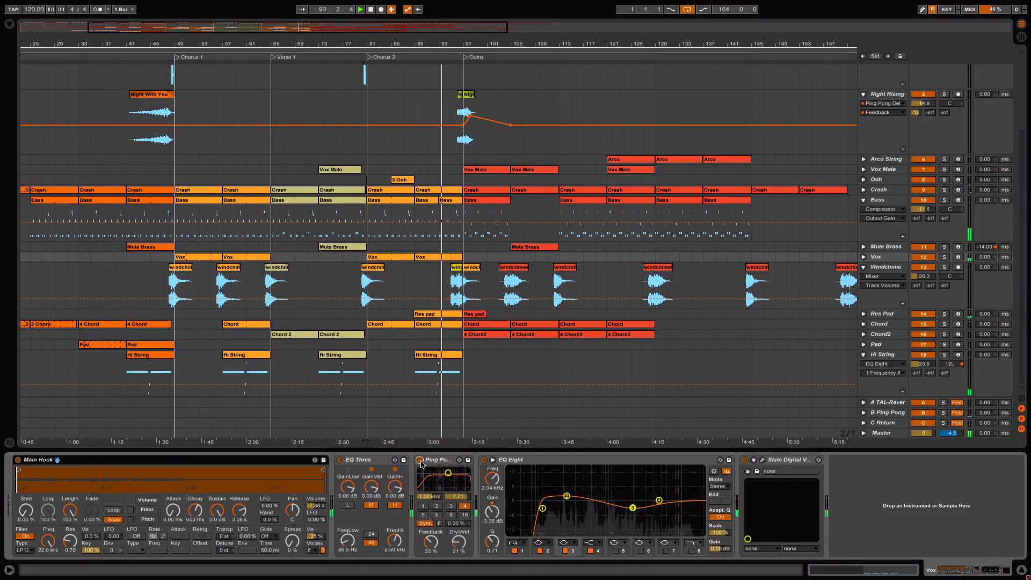
- Play the arrangement from just before the Outro and display the Chord track's devices
left_click_drag(492, 43, 492, 91)
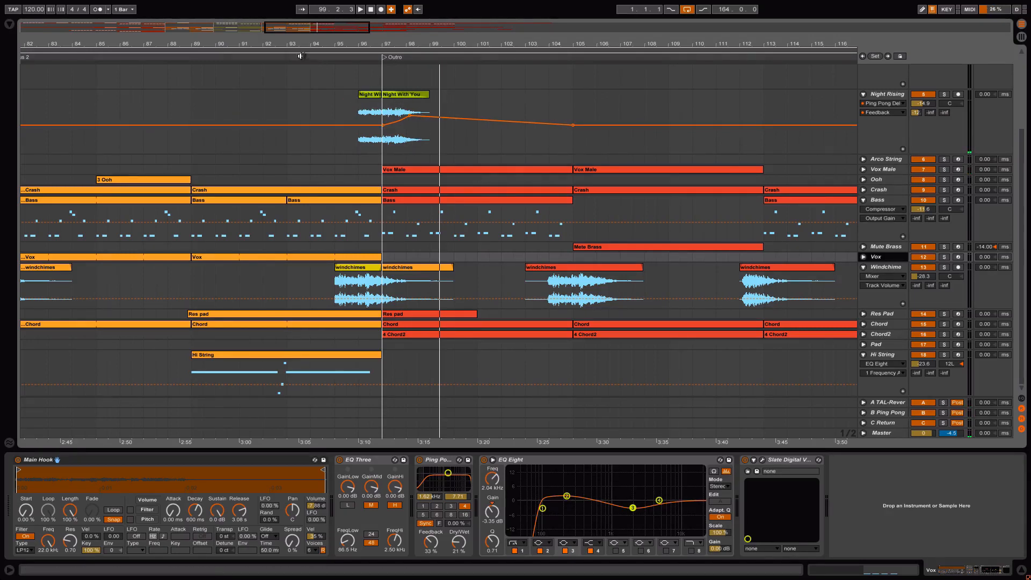
left_click(329, 56)
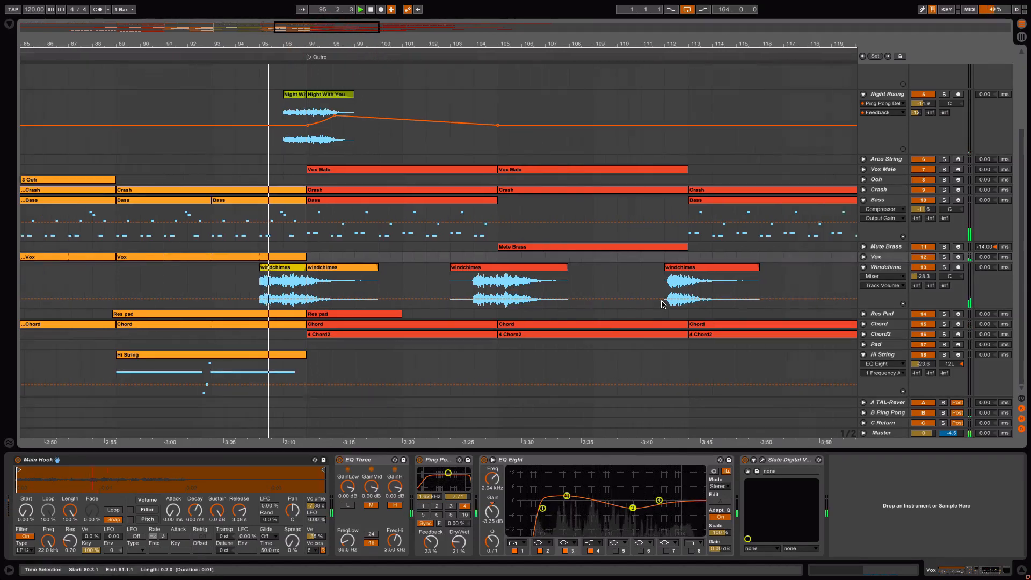
left_click(881, 324)
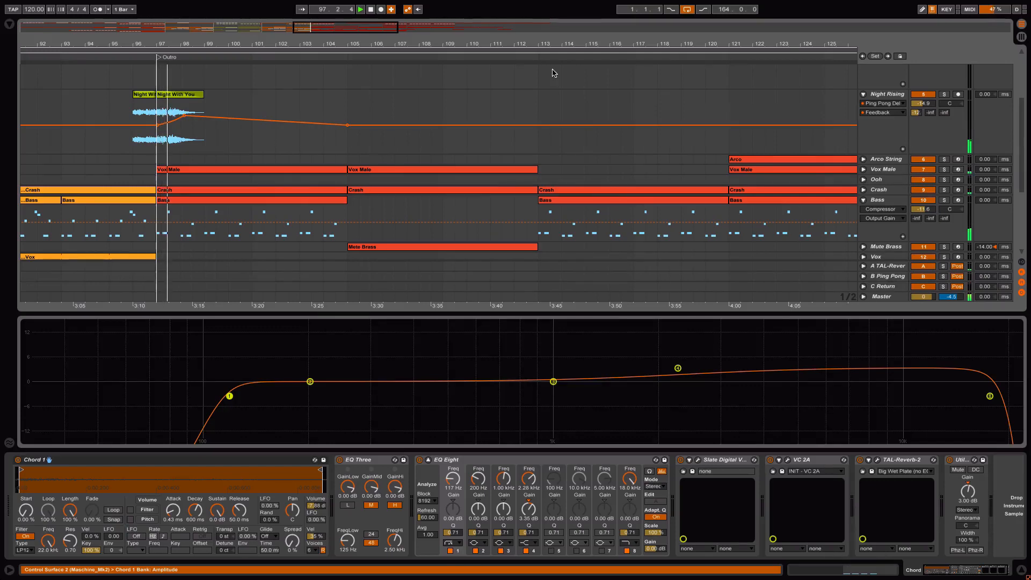
- Display the Chord2 track's device chain while the Outro plays
scroll(554, 73, "down", 5)
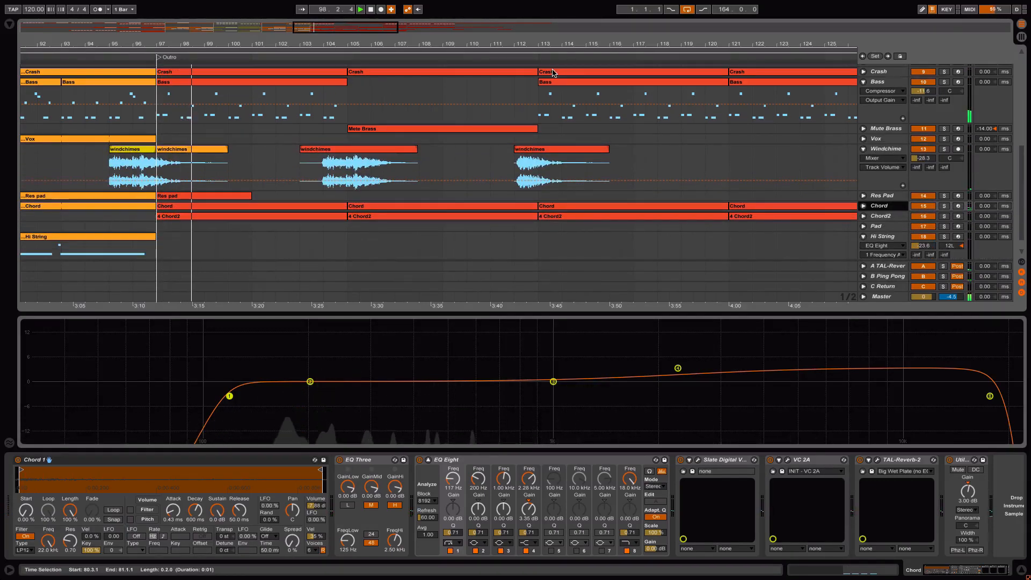
scroll(554, 73, "left", 3)
scroll(554, 73, "left", 3)
left_click_drag(418, 46, 419, 6)
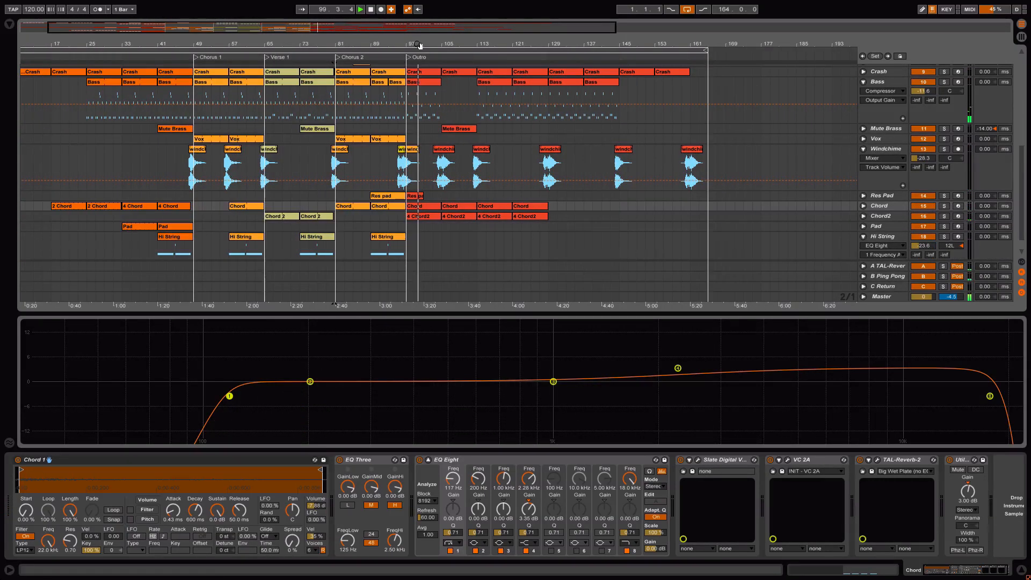
left_click(880, 218)
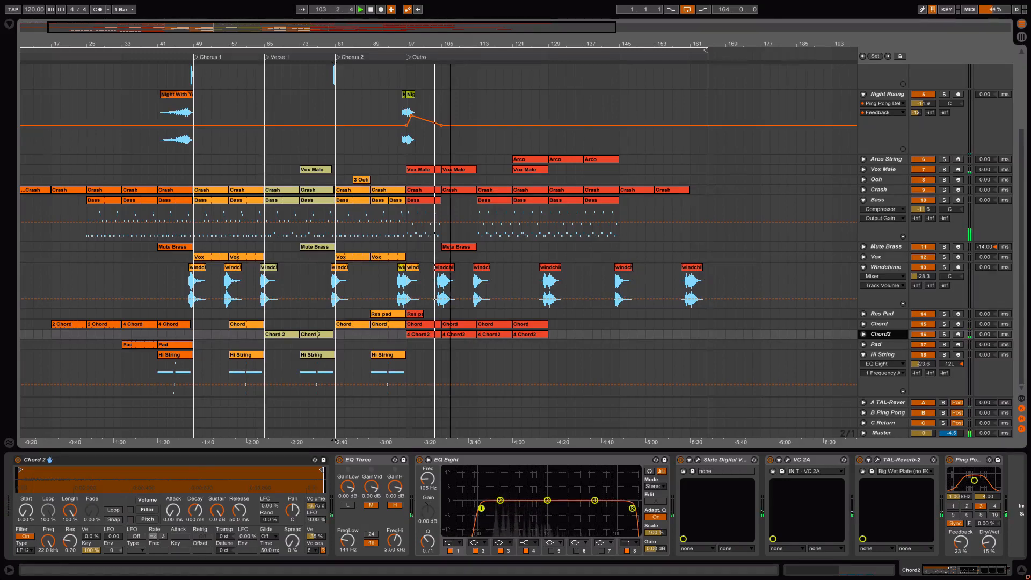
- Unfold the Mute Brass track to view its notes in the Outro and look over the remaining Outro clips
left_click_drag(451, 44, 450, 111)
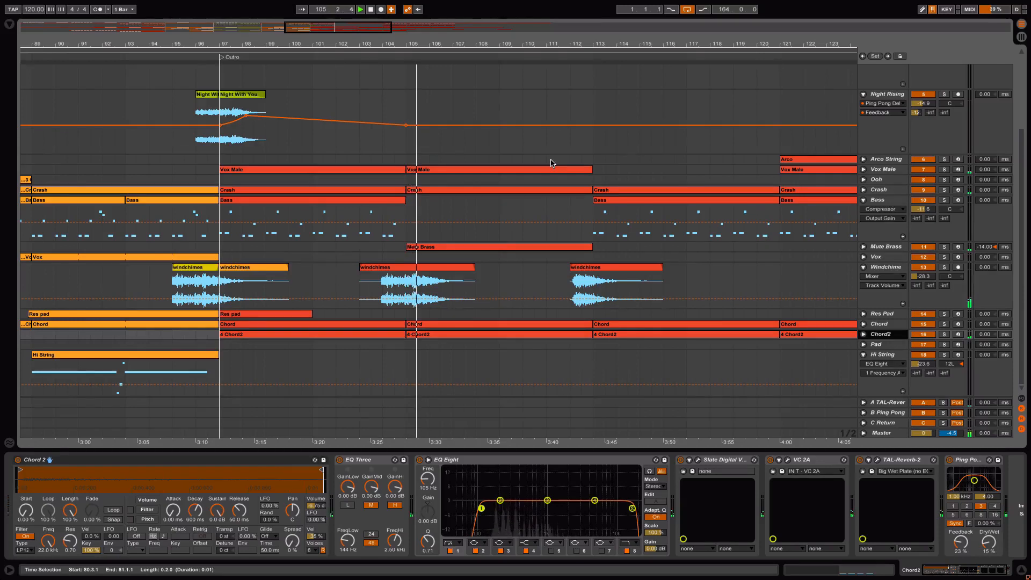
left_click(863, 247)
left_click_drag(476, 44, 423, 13)
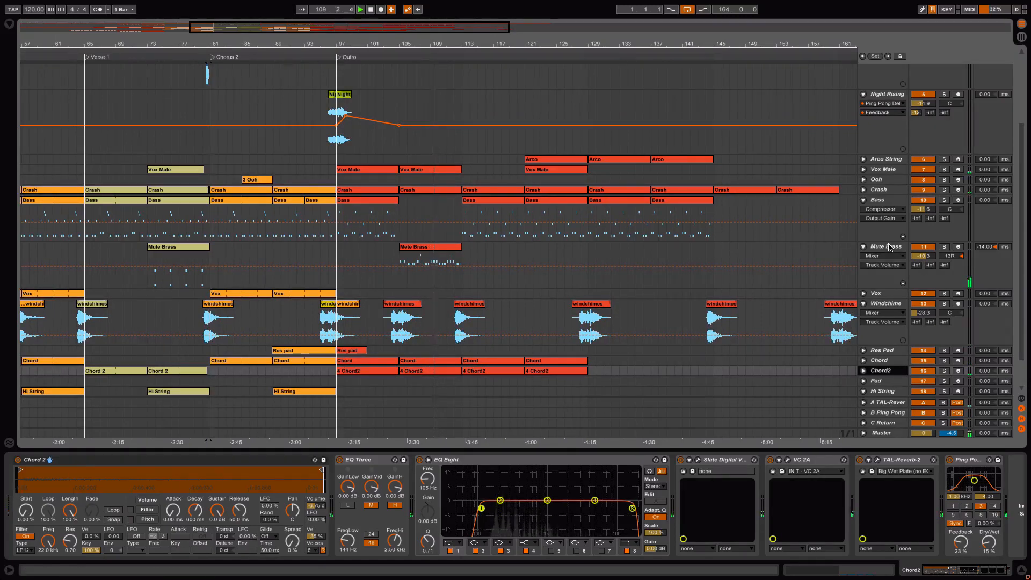
scroll(692, 172, "right", 4)
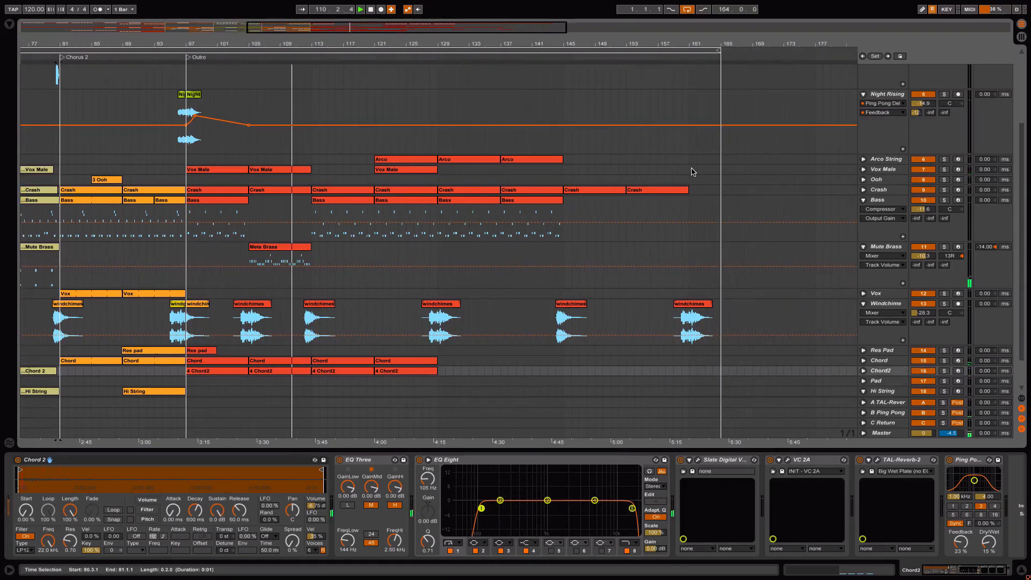
scroll(692, 172, "down", 2)
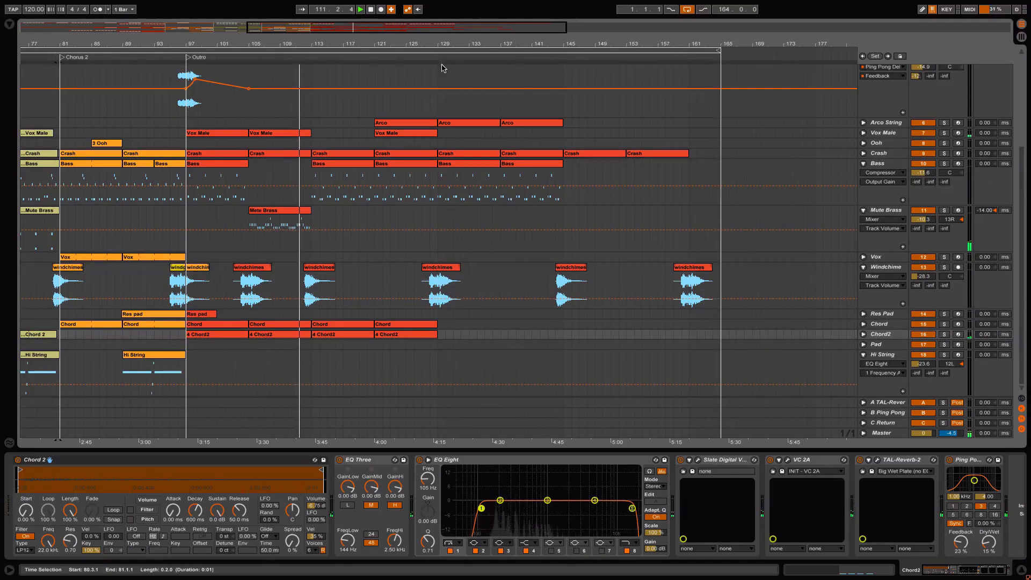
- Select the Bass clip at bar 113 and display the Bass track's devices
left_click_drag(315, 42, 315, 86)
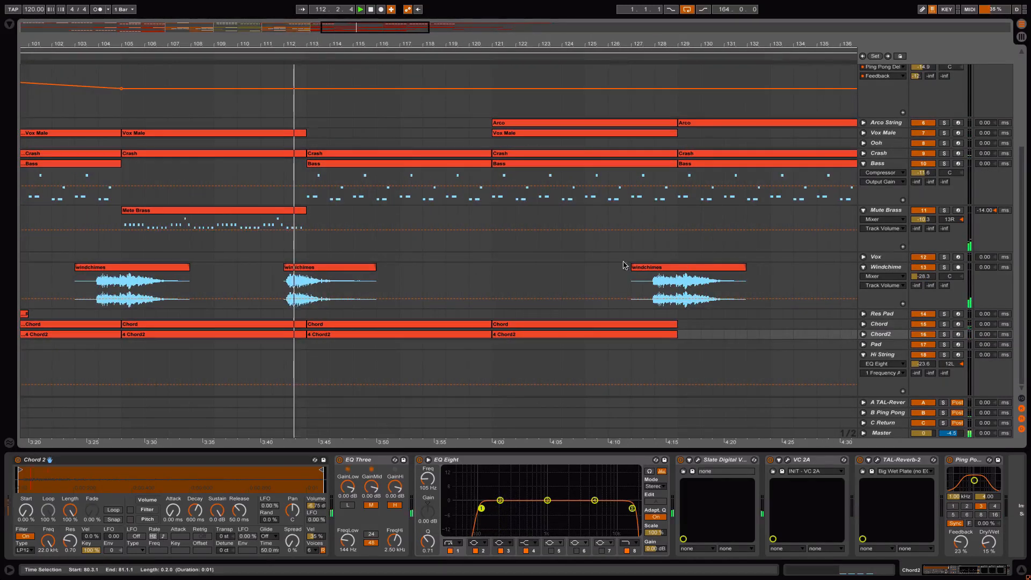
left_click(644, 283)
left_click(423, 164)
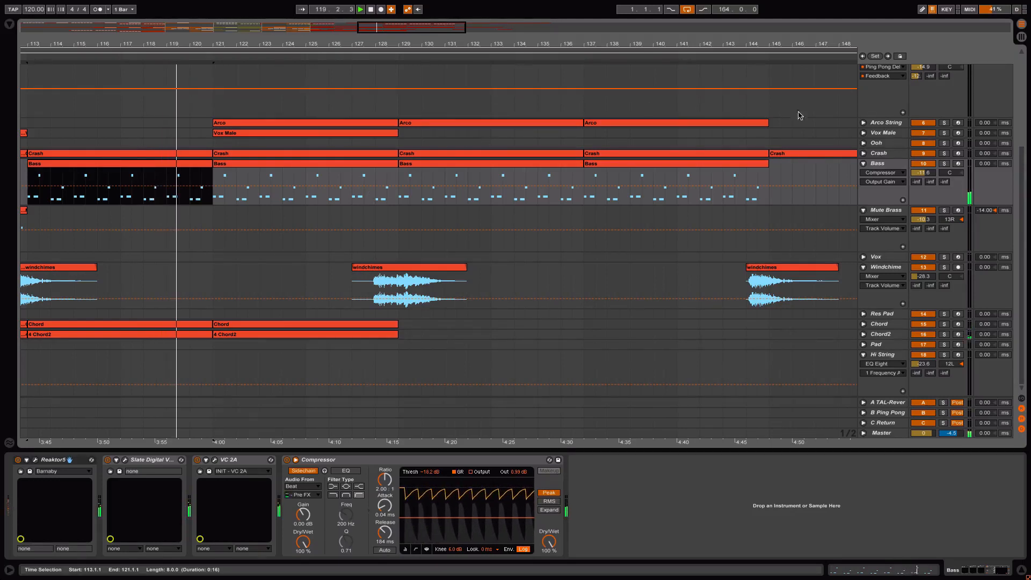
- Unfold the Arco String track, display its devices and solo the track
left_click(864, 122)
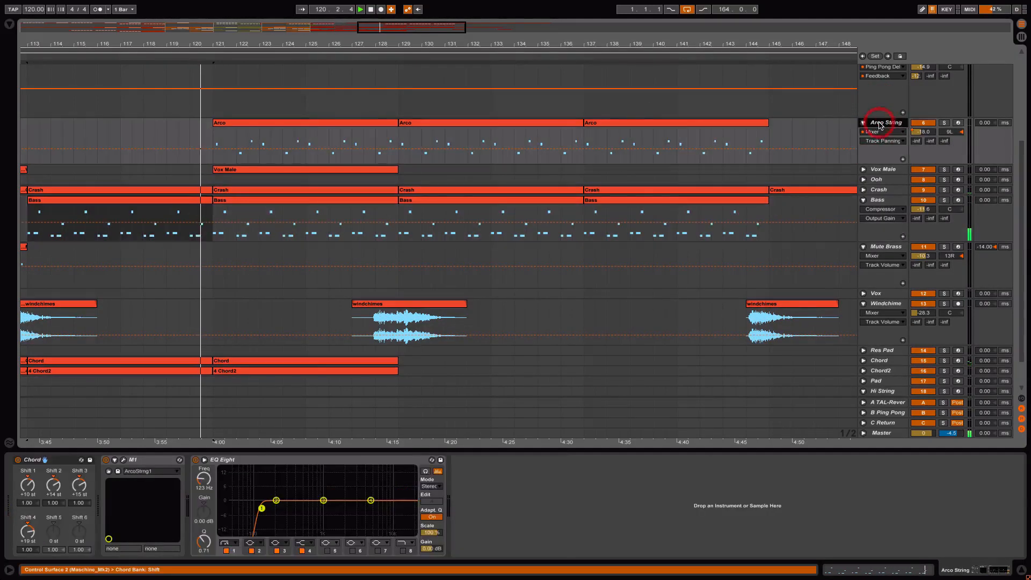
left_click(880, 123)
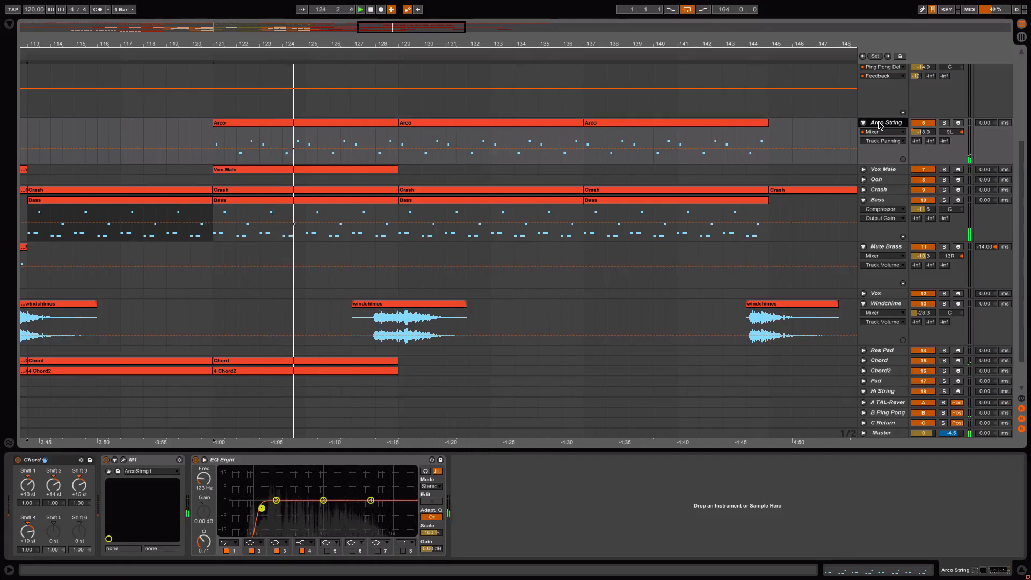
left_click(945, 123)
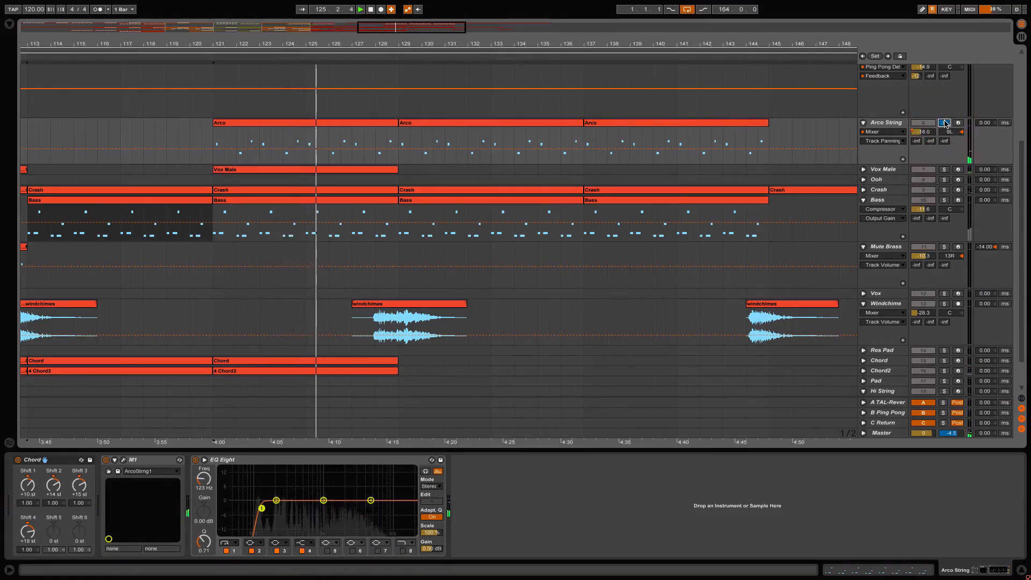
- Turn off solo on the Arco String track and look at the ArcoStrng1 program in its M1 synth window
left_click(945, 123)
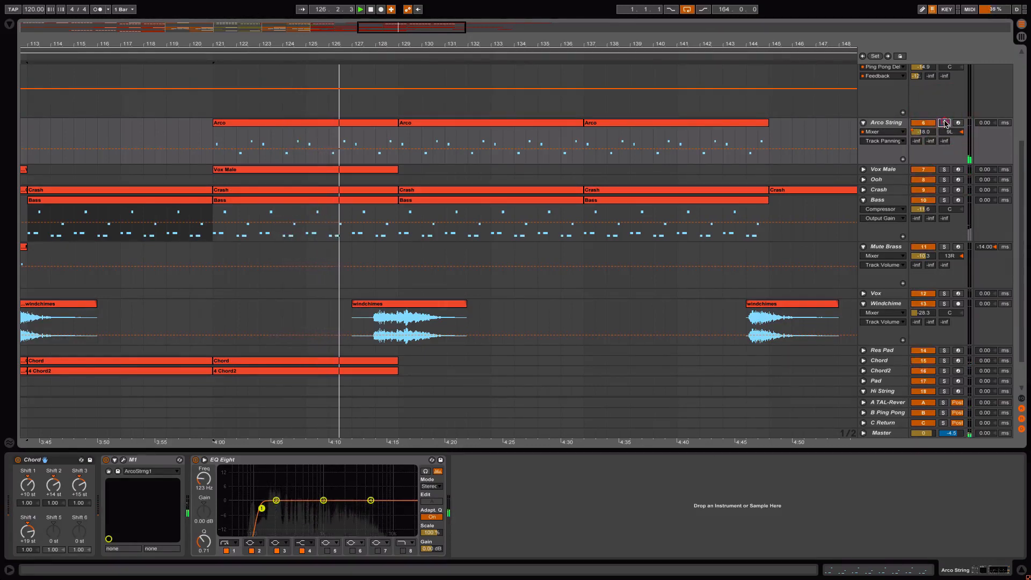
left_click(123, 460)
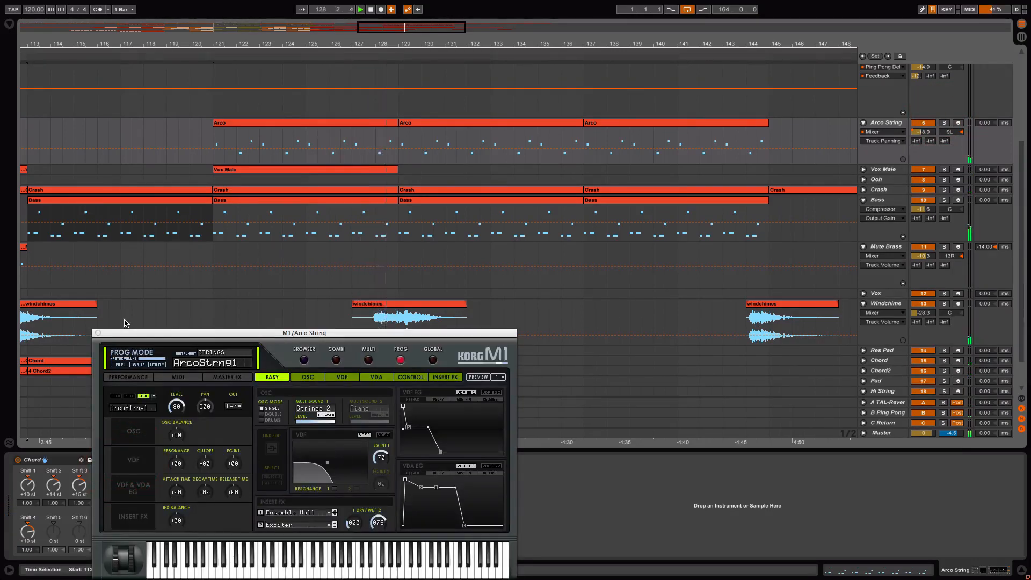
left_click(98, 333)
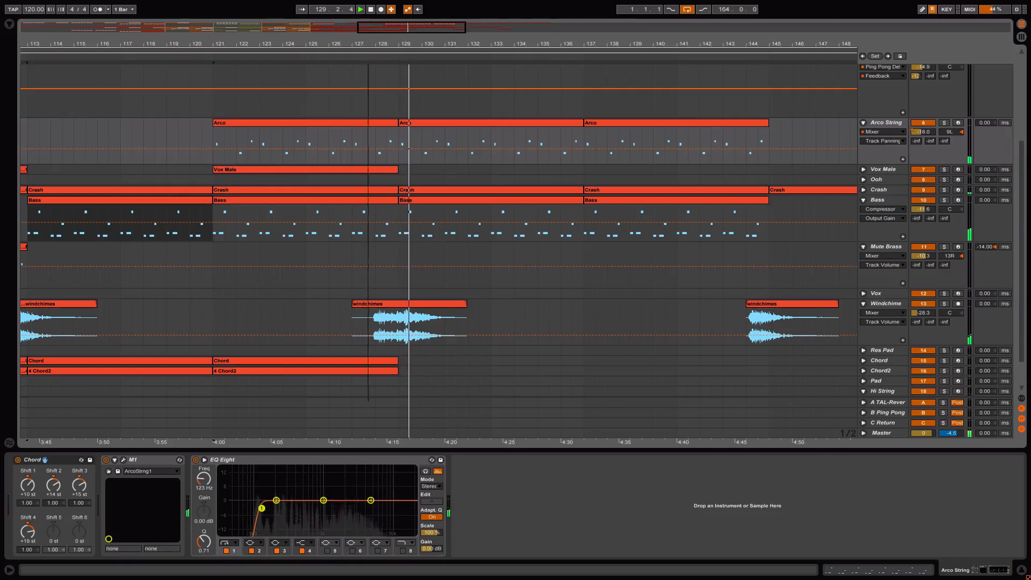
- Display the Track Volume automation of the Arco String track across the Outro
left_click_drag(370, 44, 370, 28)
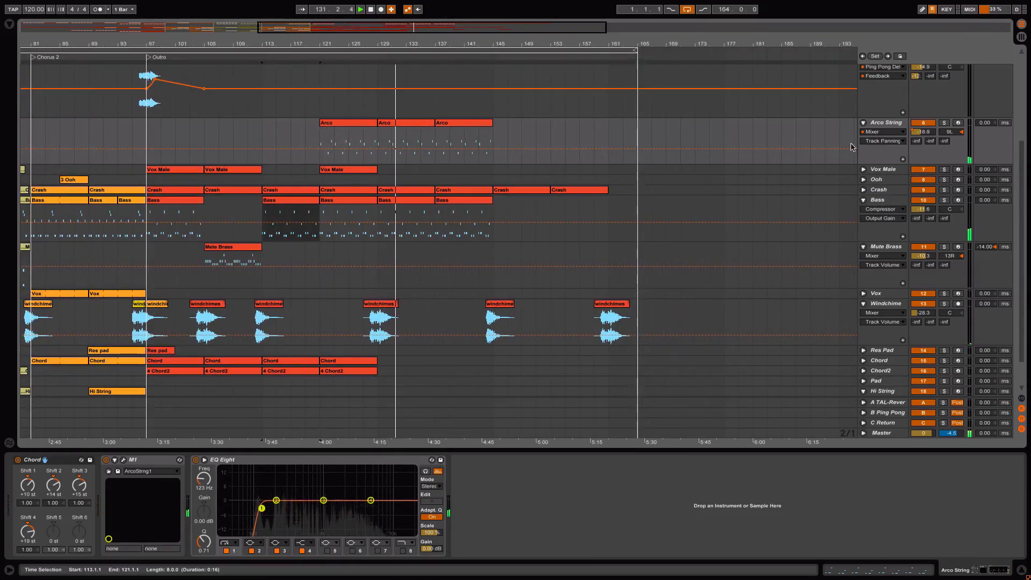
left_click(896, 141)
left_click(896, 165)
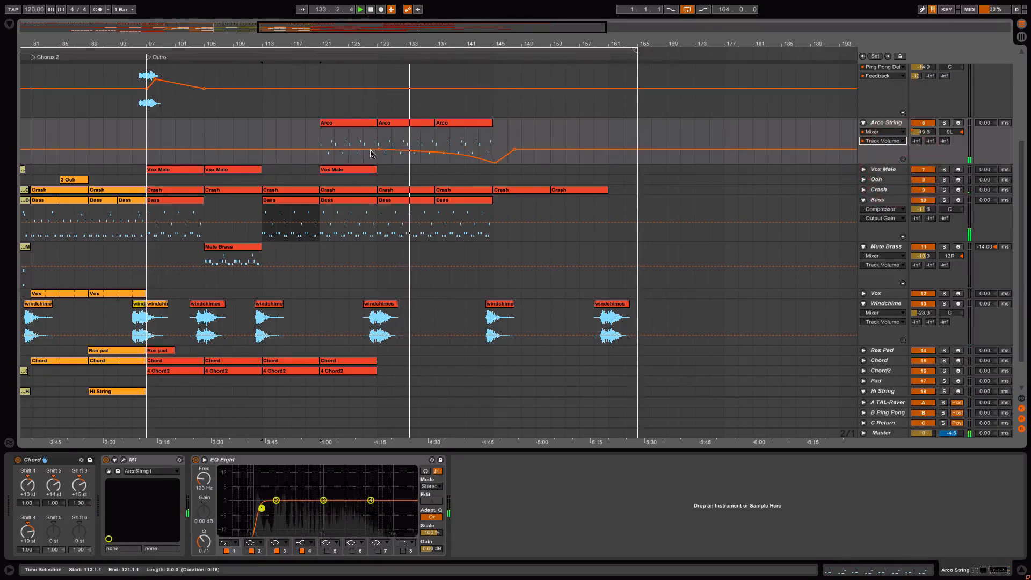
- Fold all tracks at once to give an overview of the whole arrangement from Intro to Outro
left_click_drag(334, 48, 333, 43)
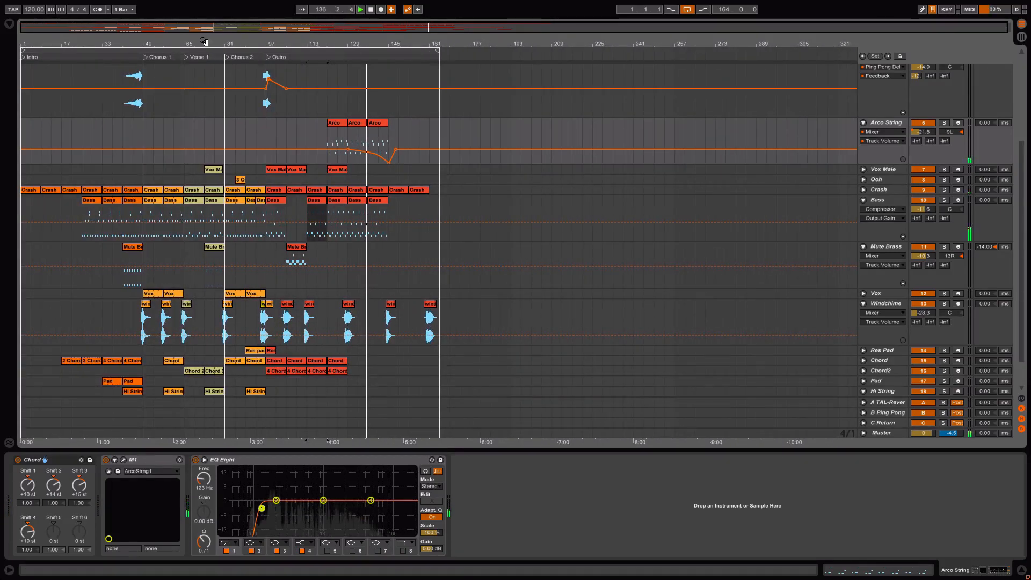
left_click_drag(204, 44, 204, 43)
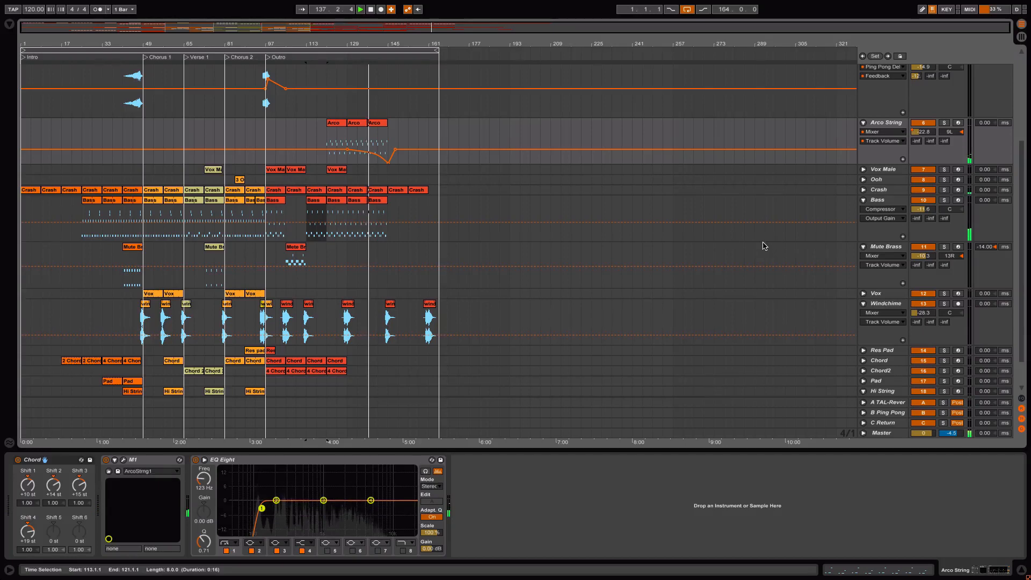
left_click(864, 200, "alt")
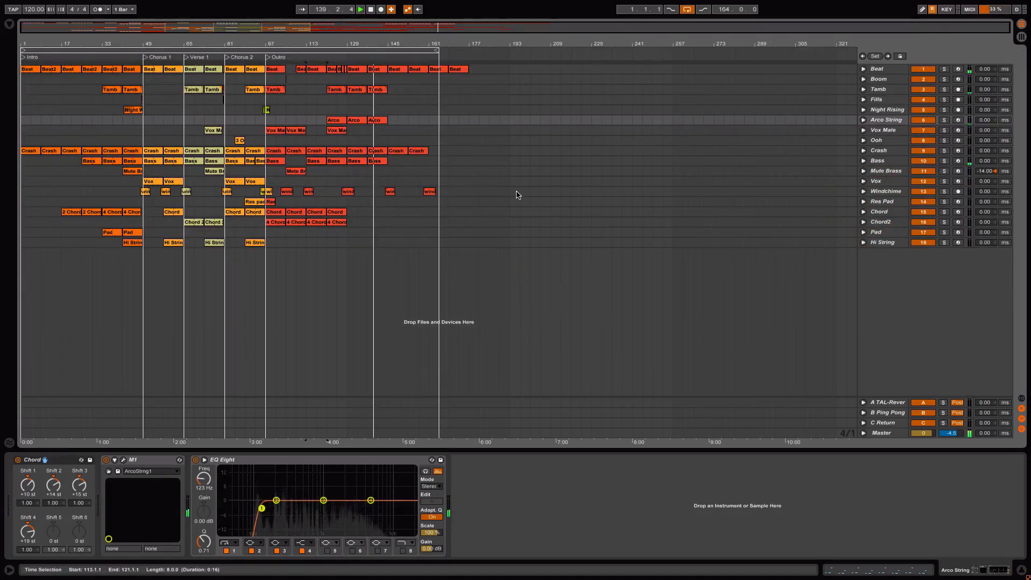
- Display the Master track's device chain in Session View and examine the VBC FG-Grey compressor, stopping playback at the end
key("Tab")
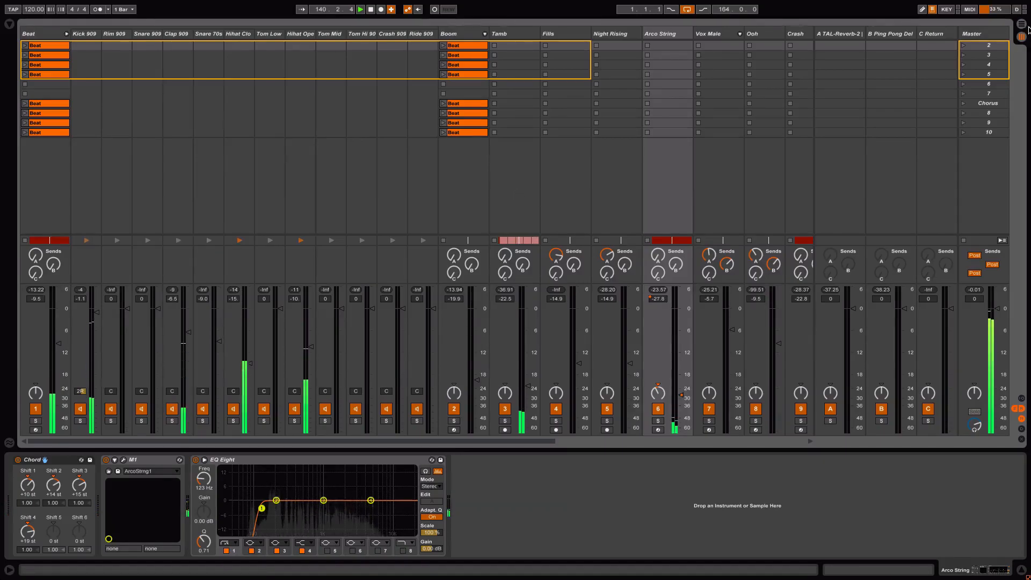
left_click(984, 37)
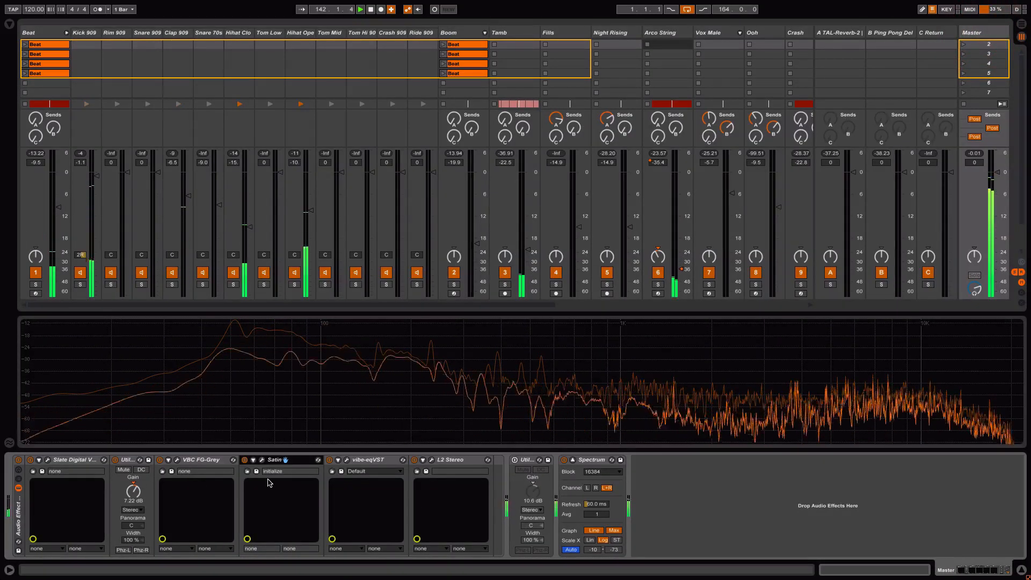
left_click(176, 460)
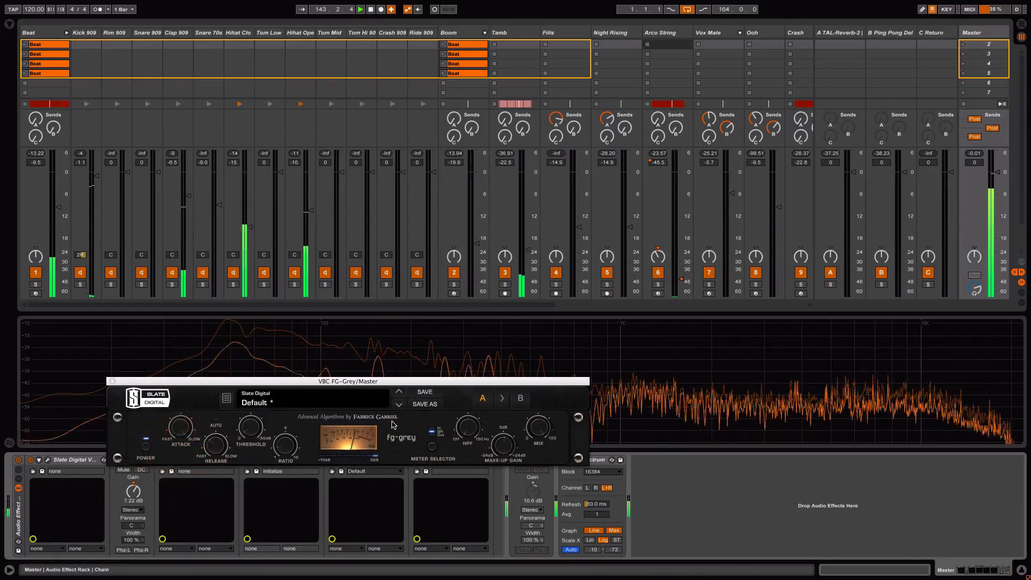
left_click_drag(460, 382, 561, 158)
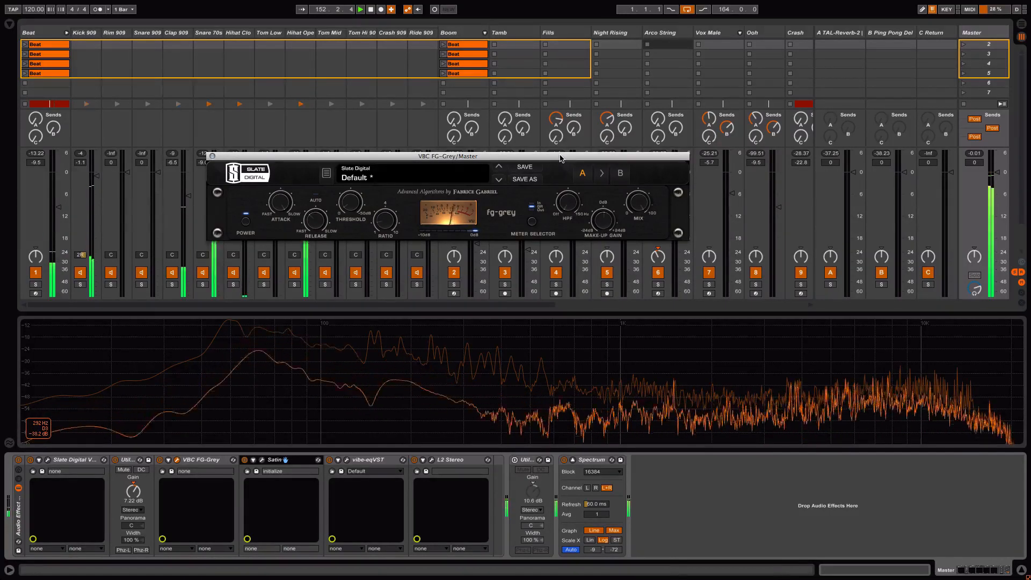
key("space")
left_click(212, 156)
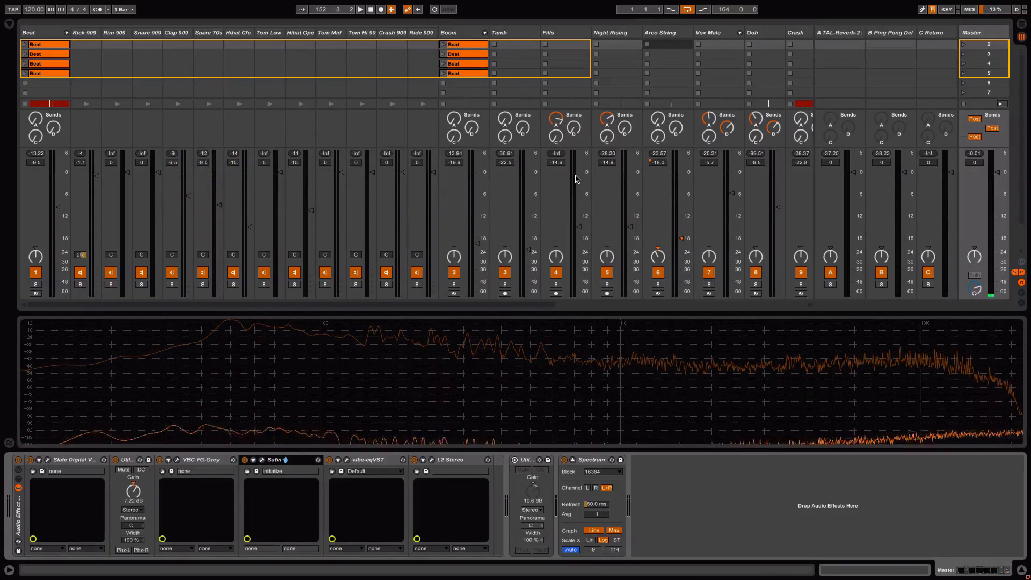
- Return to Arrangement View and select the 164-bar loop range spanning the whole song
key("Tab")
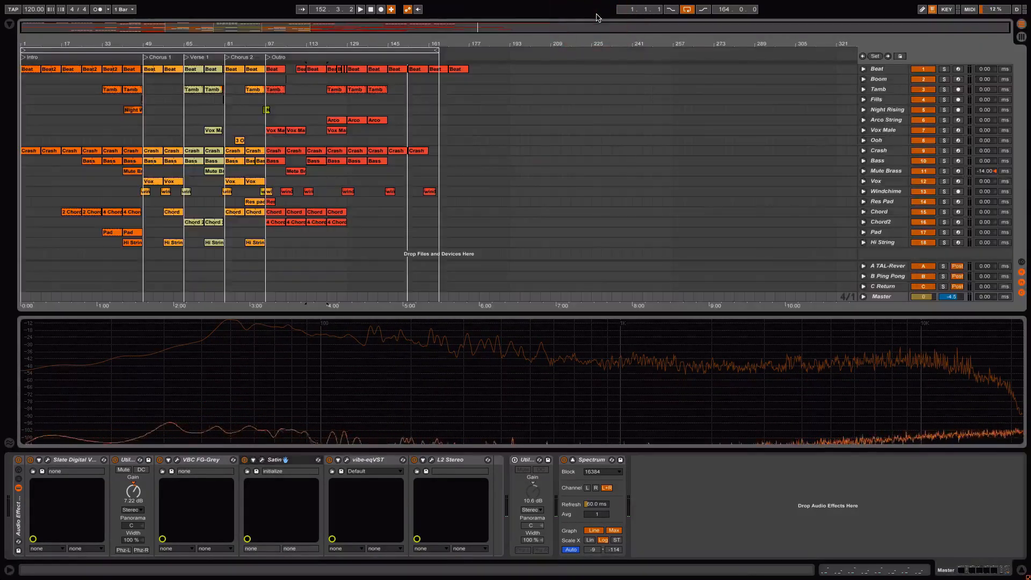
left_click(358, 48)
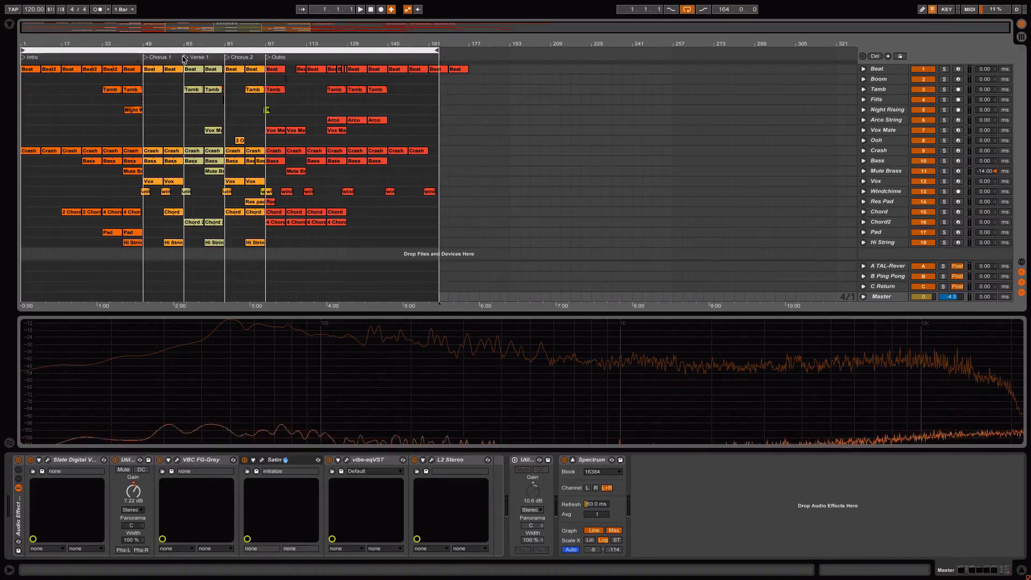
left_click_drag(181, 39, 245, 63)
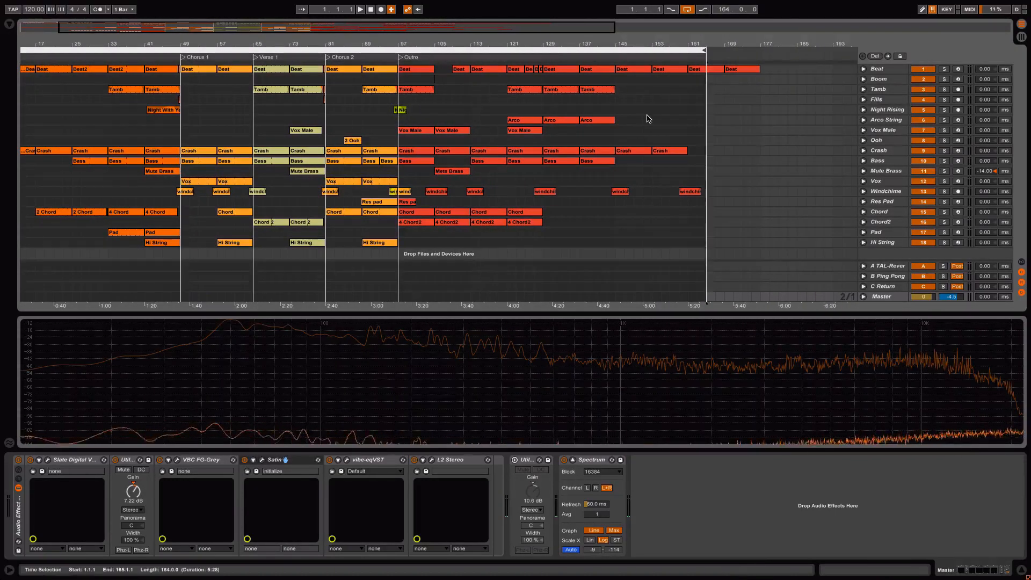